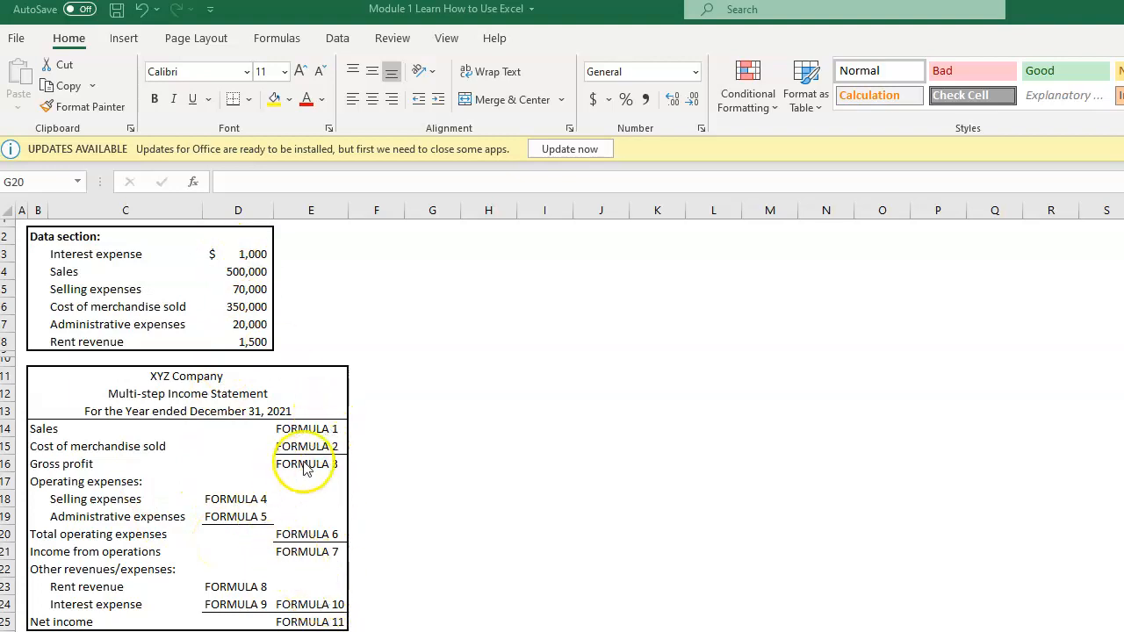
# Step: Try entering 500000 as a hard-coded Sales amount in cell E14, and undo that entry
pyautogui.click(296, 426)
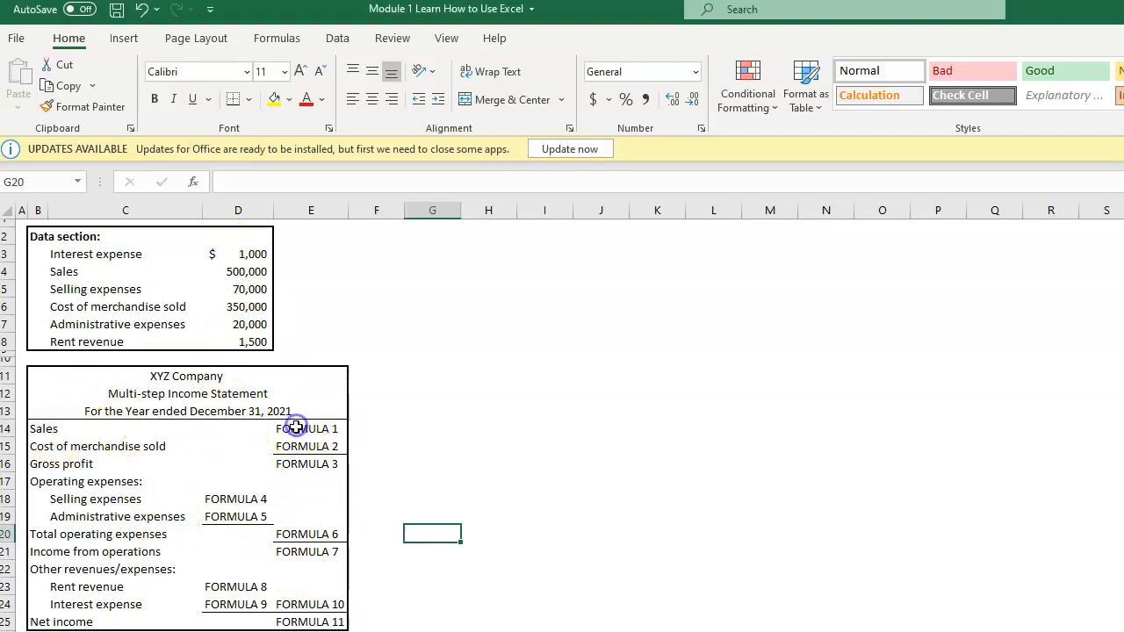
pyautogui.click(306, 429)
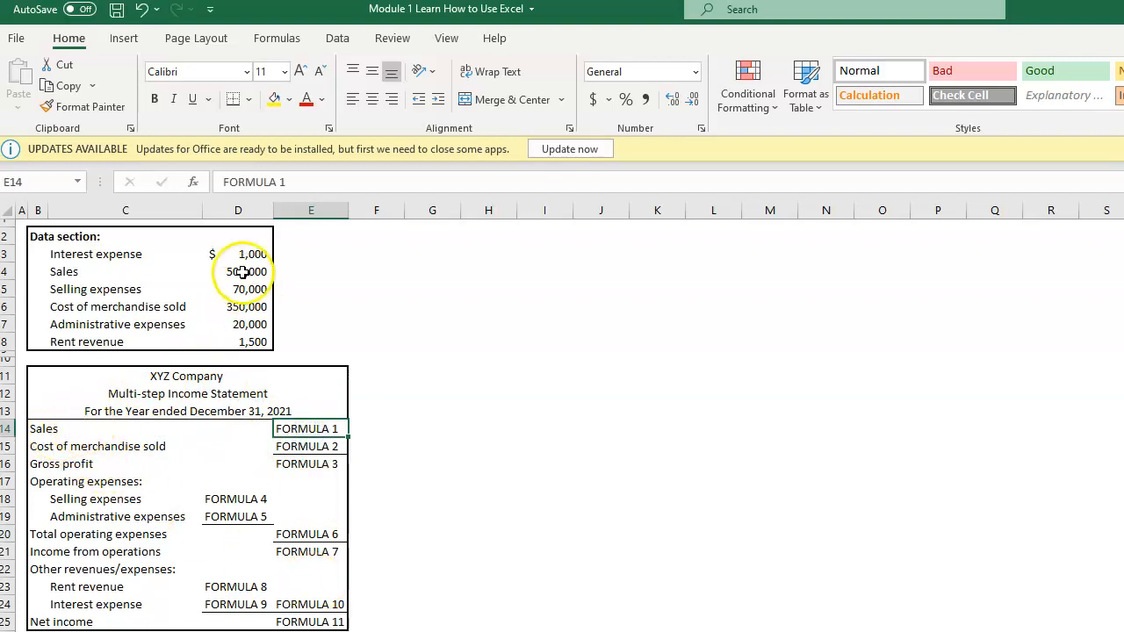
pyautogui.write('500000')
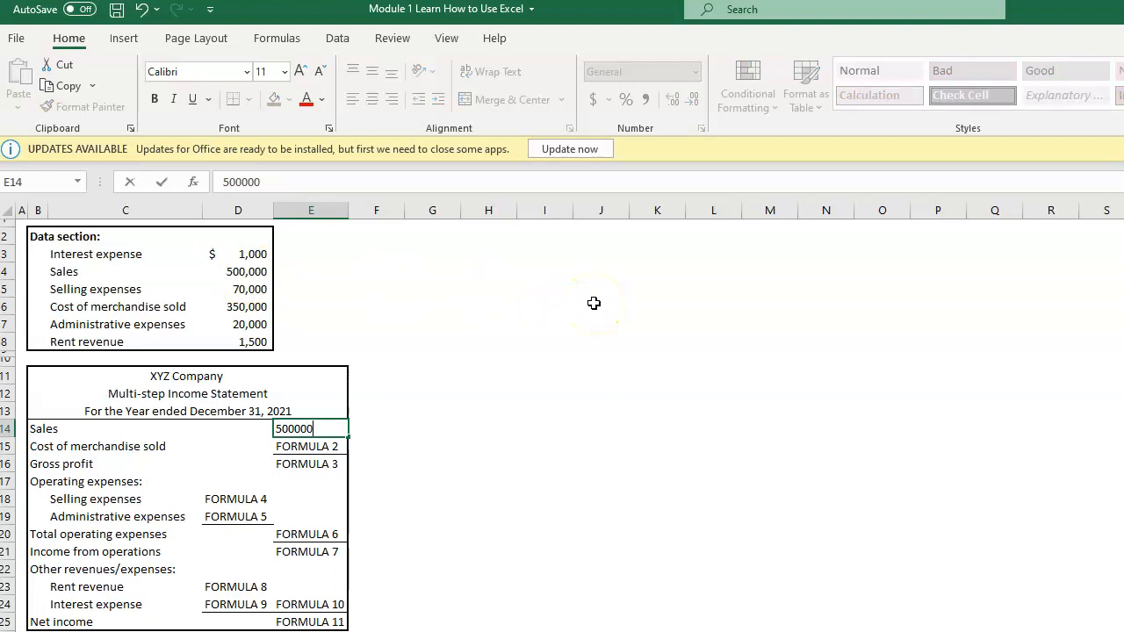
pyautogui.press('Return')
pyautogui.click(303, 428)
pyautogui.click(140, 8)
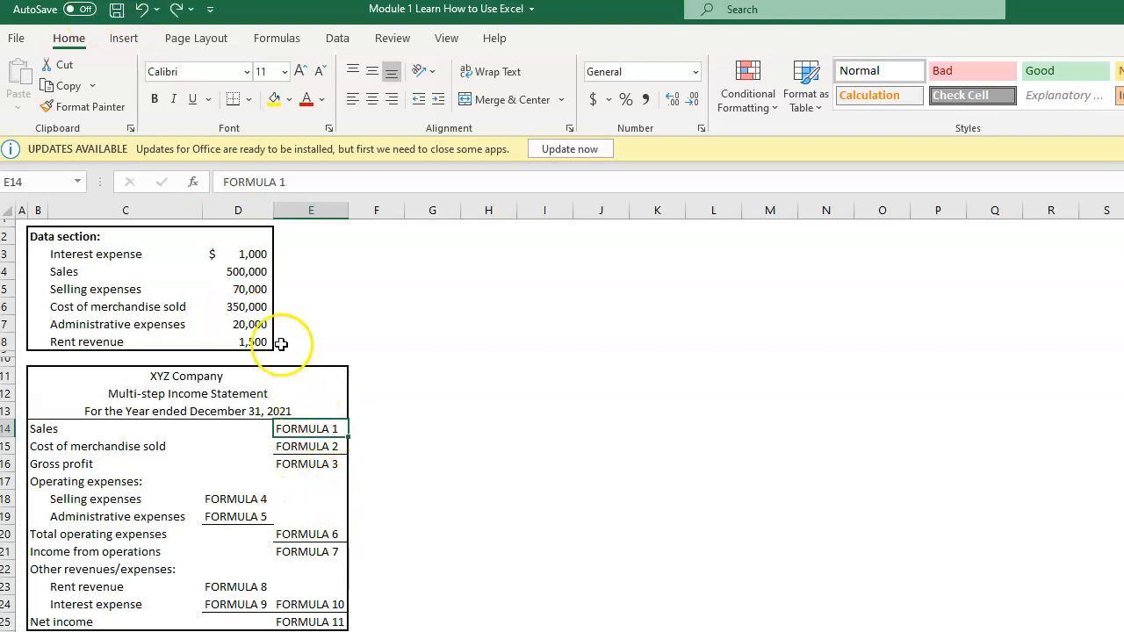
# Step: Link the Sales amount in cell E14 to the data section with the formula =D4, and check the formula
pyautogui.click(301, 428)
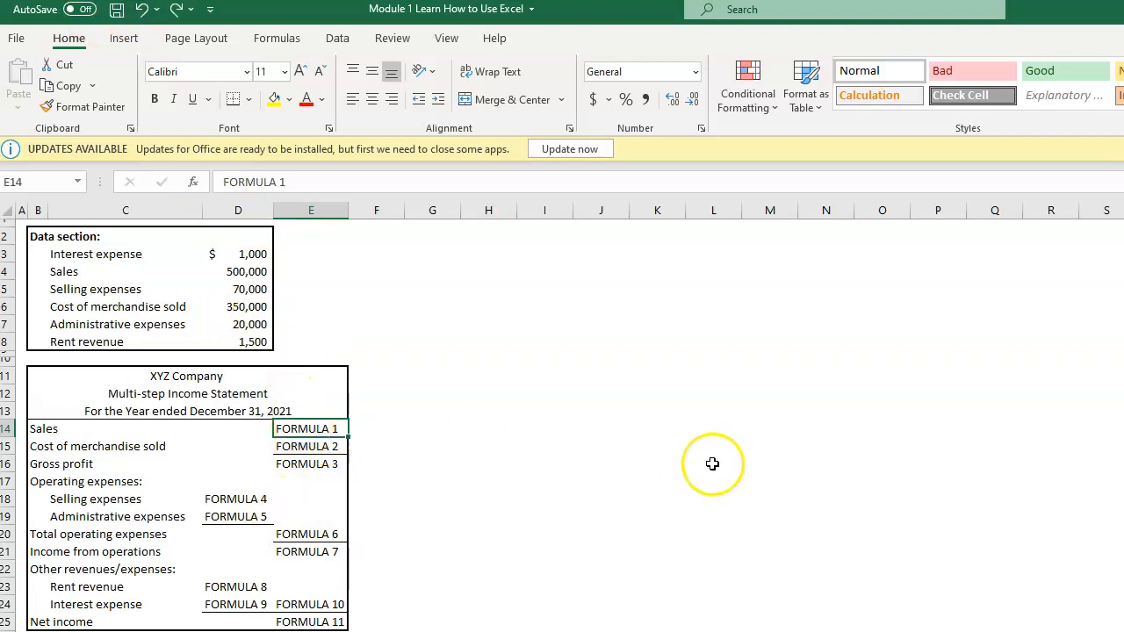
pyautogui.write('=')
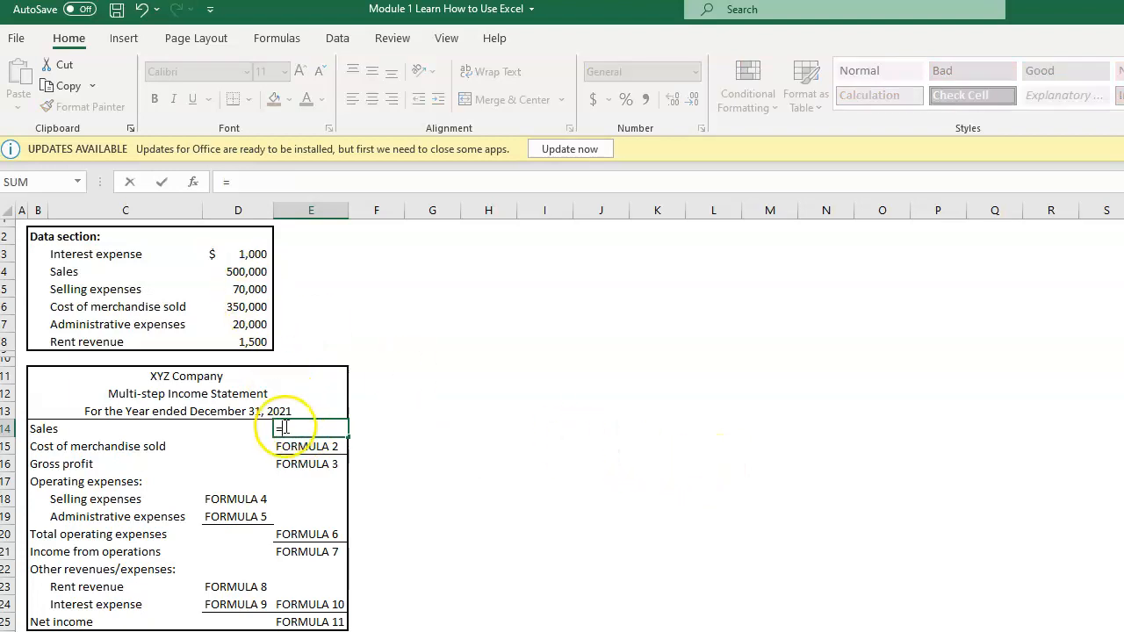
pyautogui.click(242, 272)
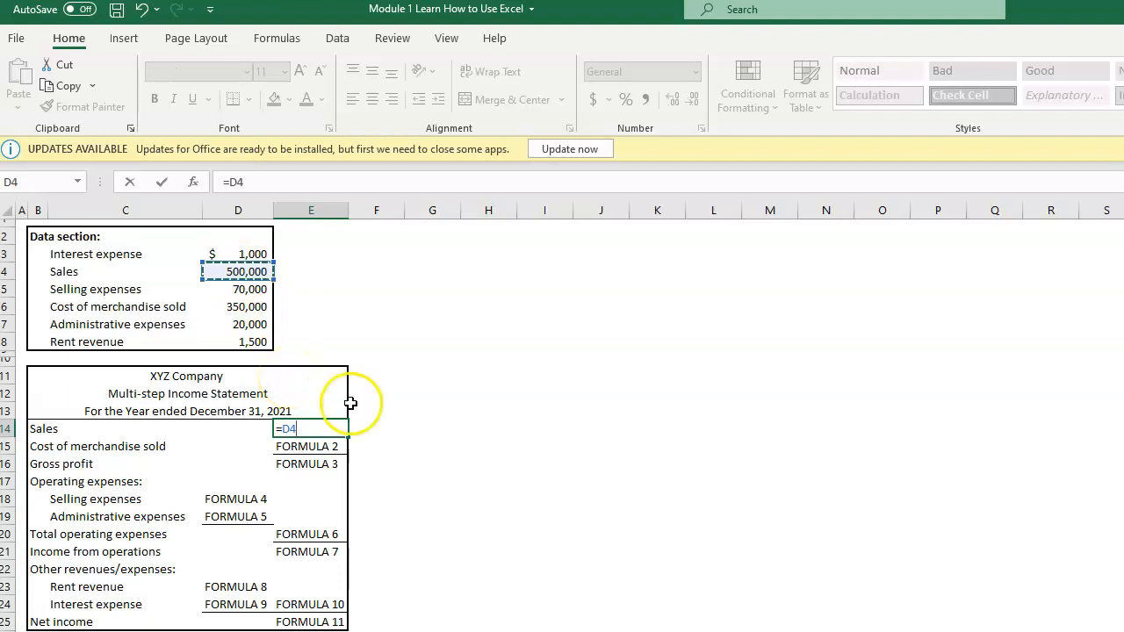
pyautogui.click(233, 271)
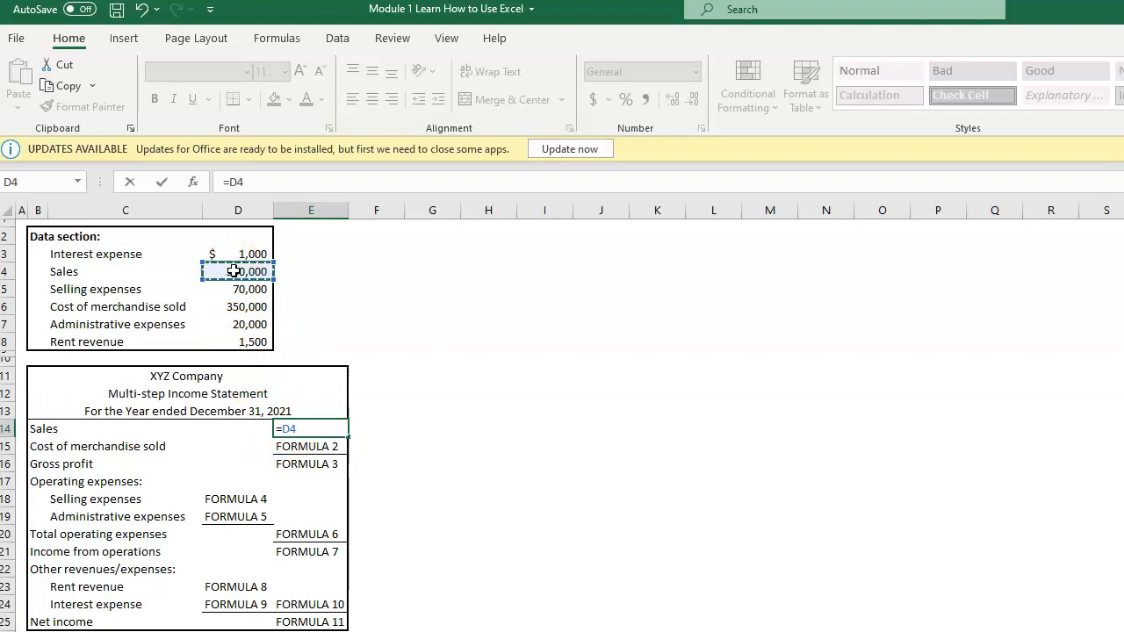
pyautogui.click(251, 268)
pyautogui.press('Return')
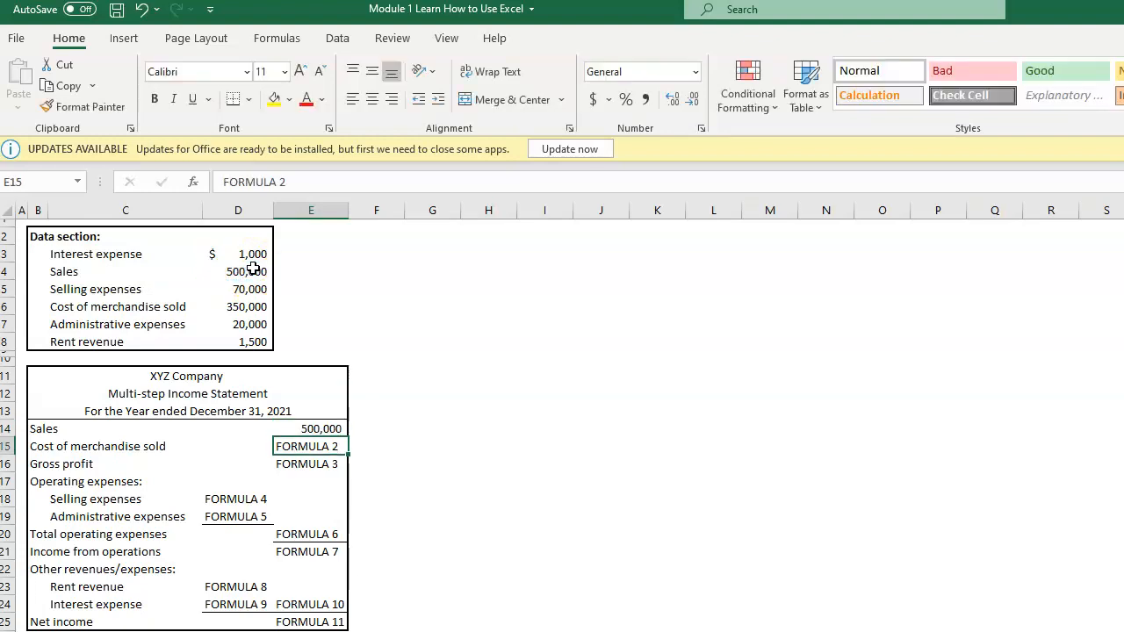
pyautogui.click(309, 429)
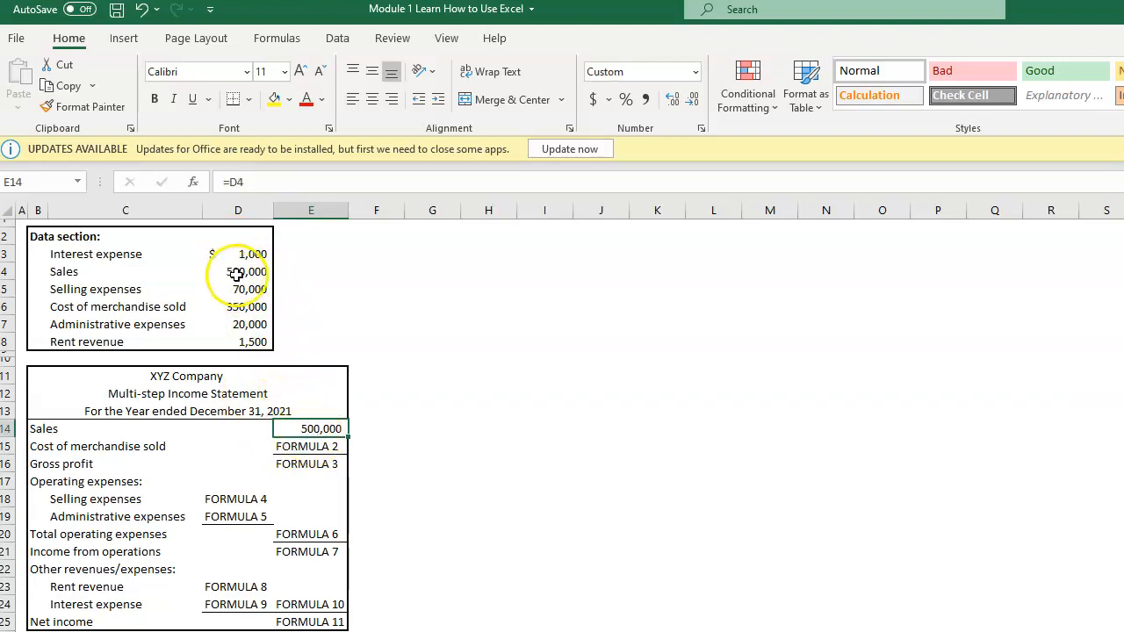
# Step: Link the Cost of merchandise sold in cell E15 to its data section amount with the formula =D6
pyautogui.press('Return')
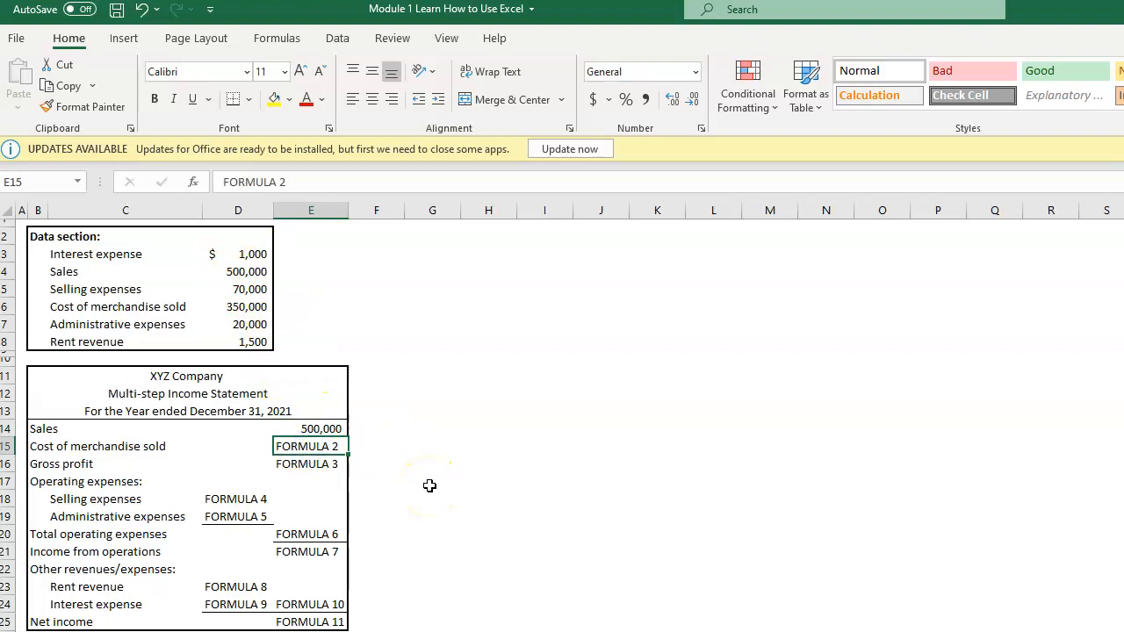
pyautogui.write('=')
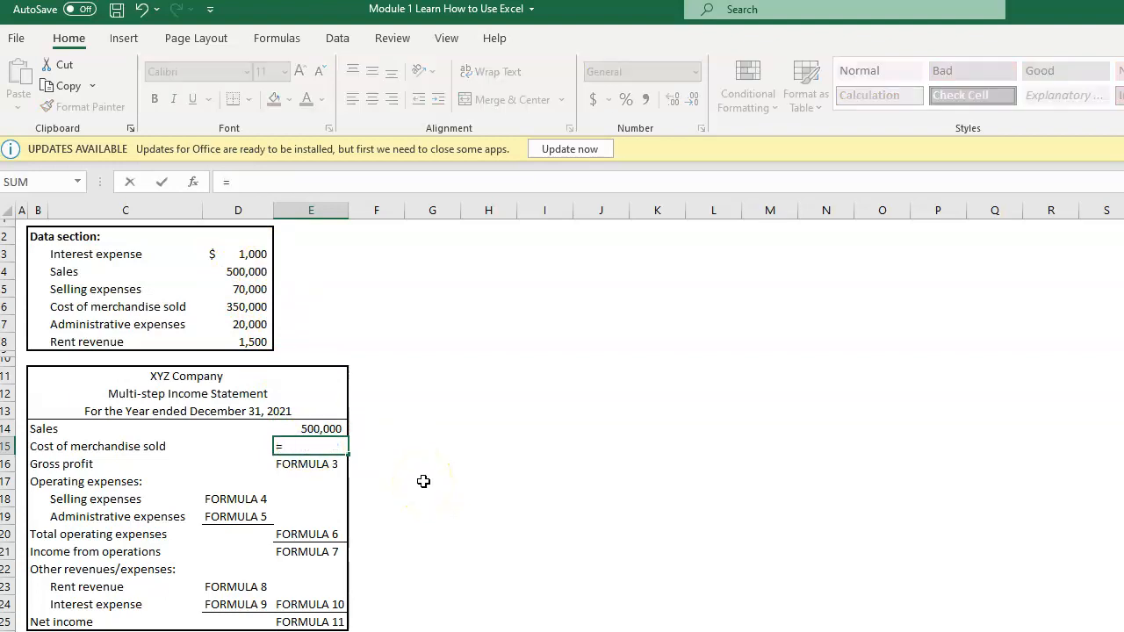
pyautogui.click(244, 306)
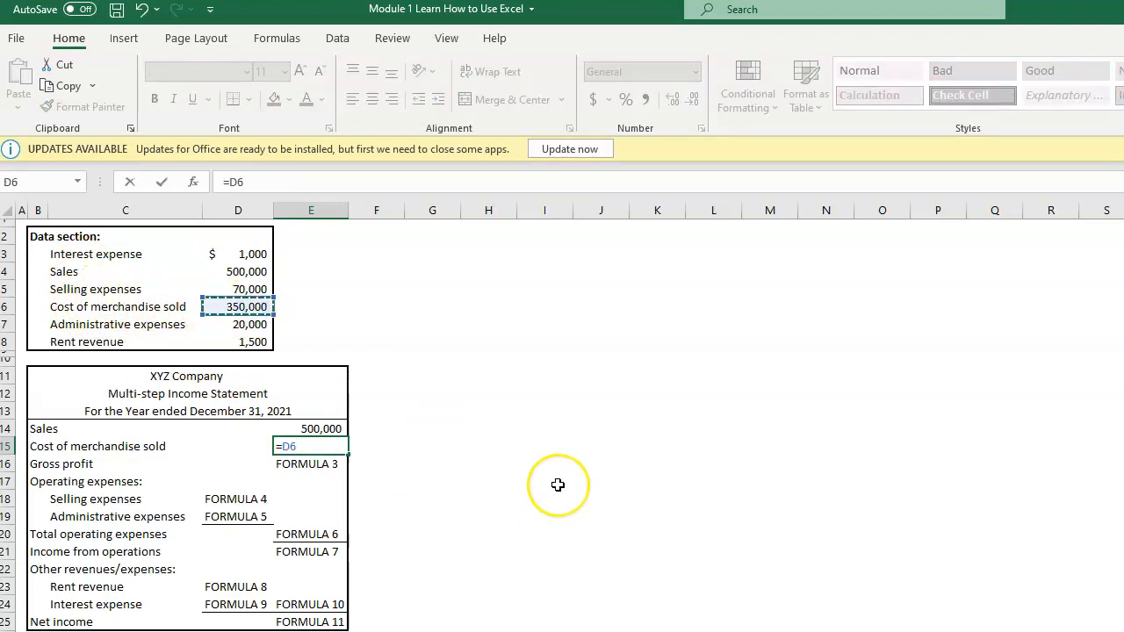
pyautogui.press('Return')
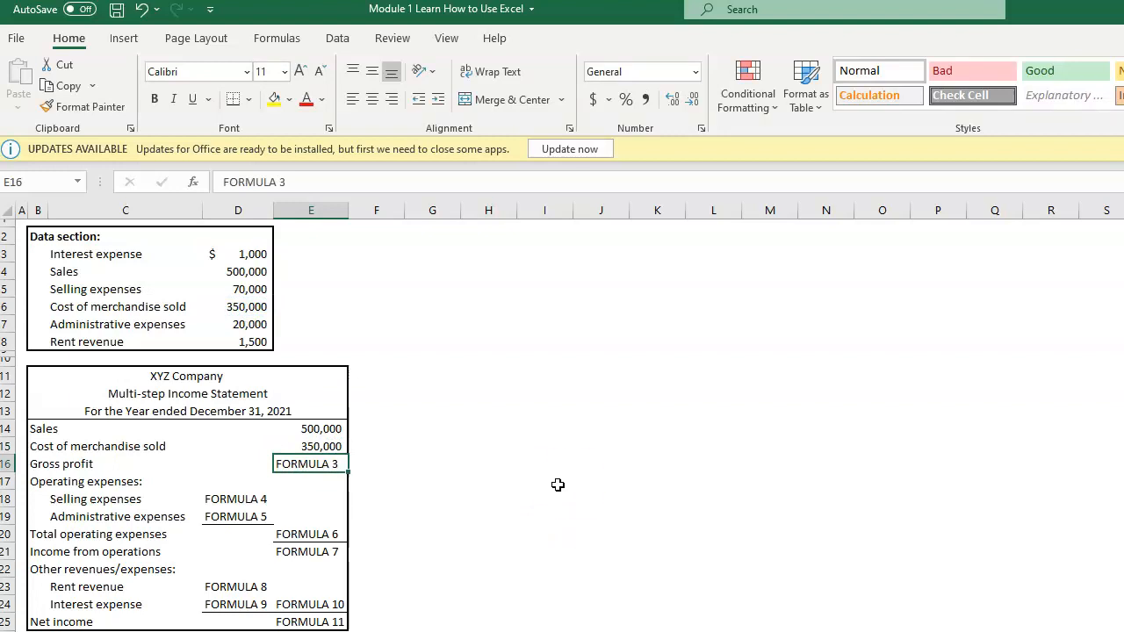
pyautogui.click(558, 485)
pyautogui.click(395, 462)
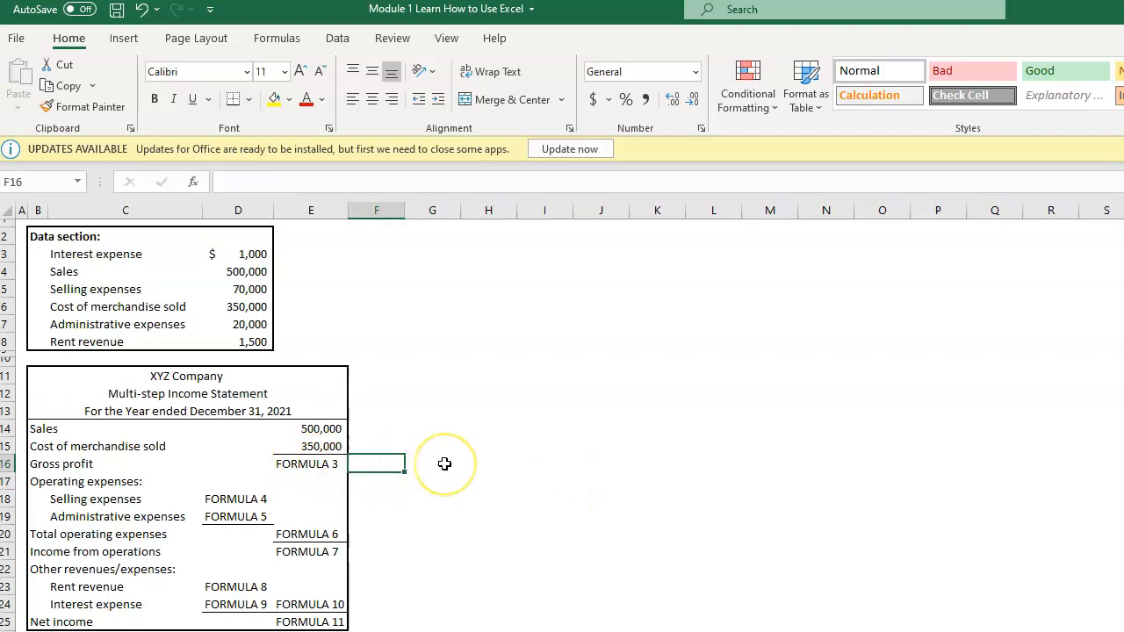
pyautogui.click(441, 462)
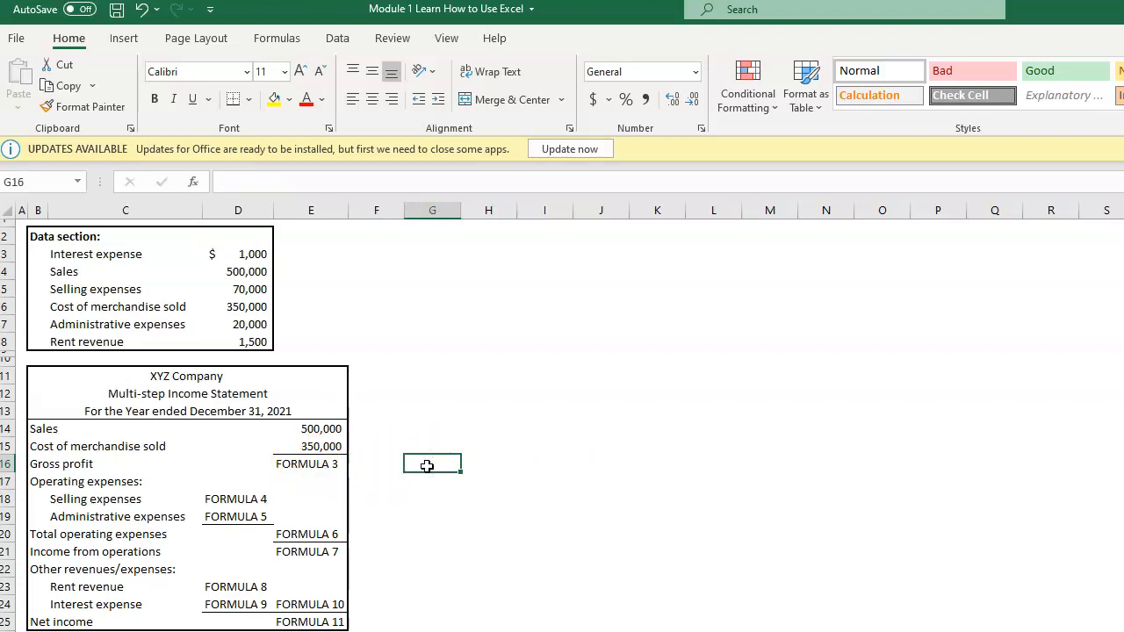
pyautogui.write('=')
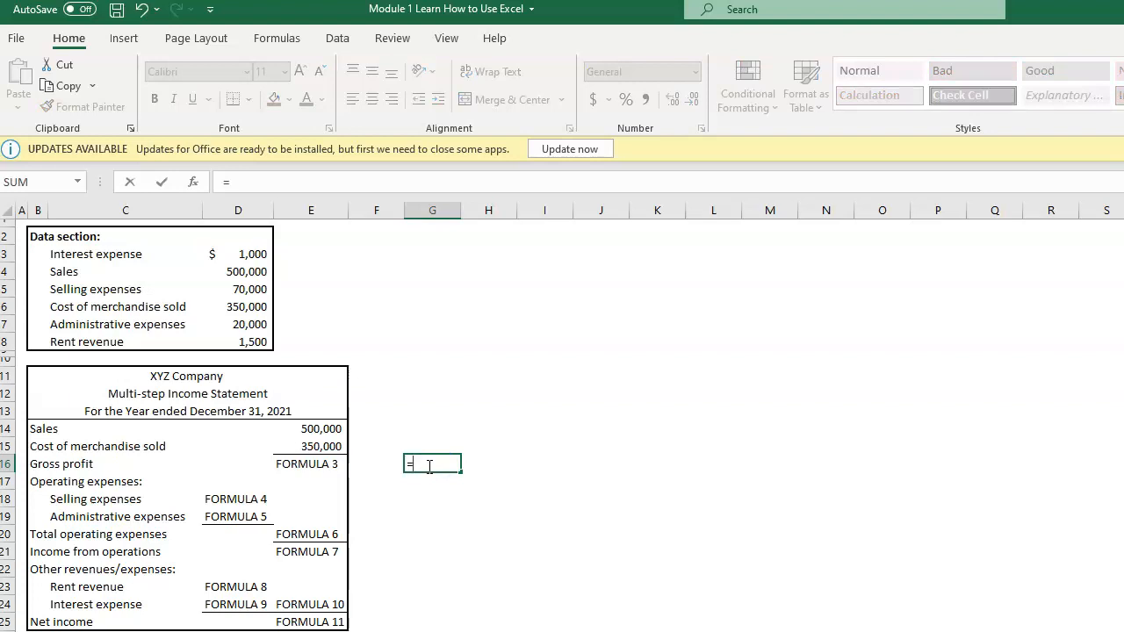
pyautogui.write('500000-350000')
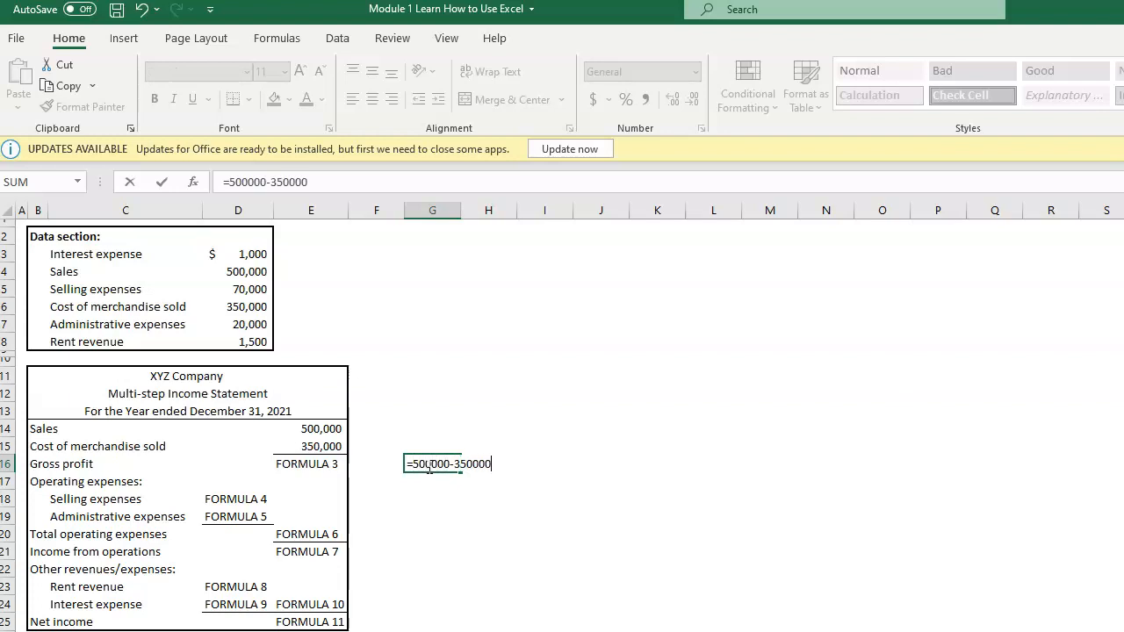
pyautogui.press('Return')
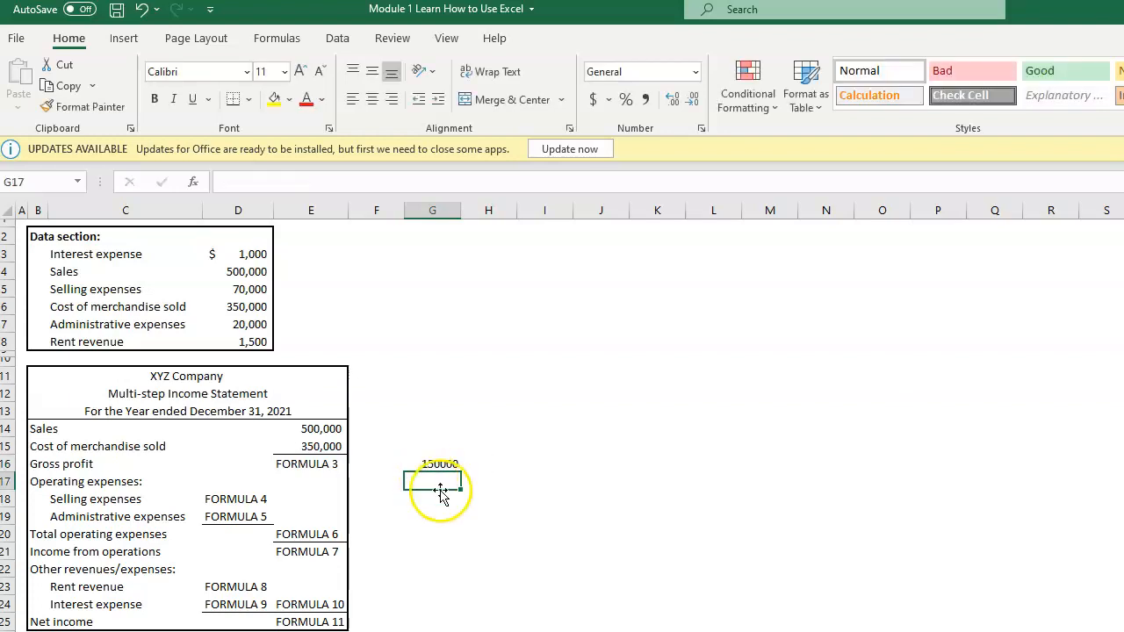
pyautogui.click(436, 467)
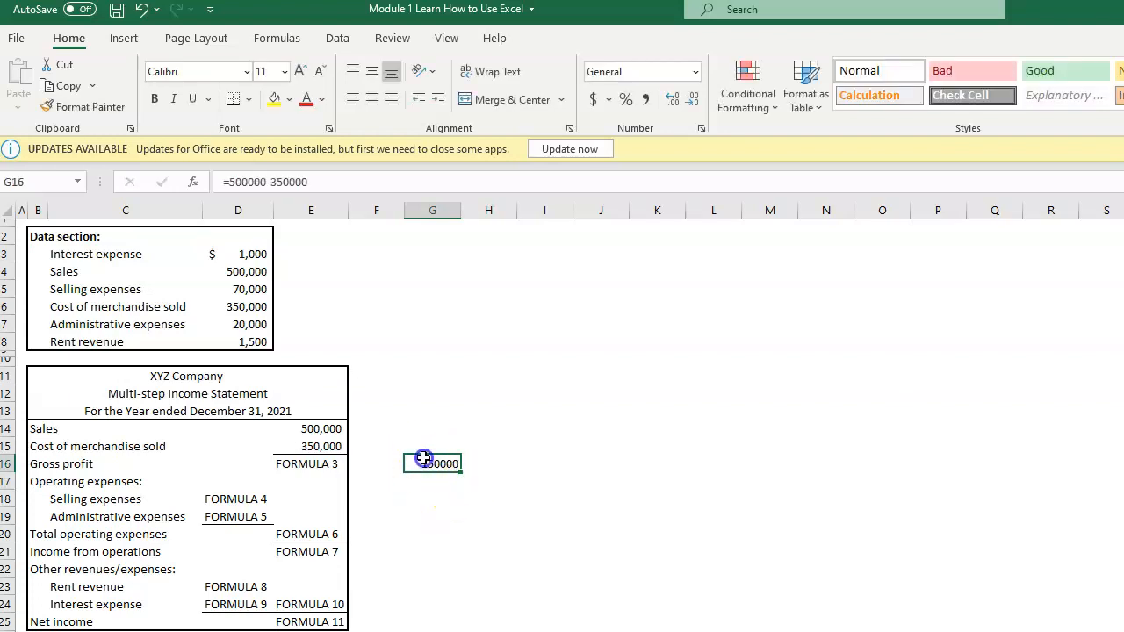
pyautogui.doubleClick(434, 463)
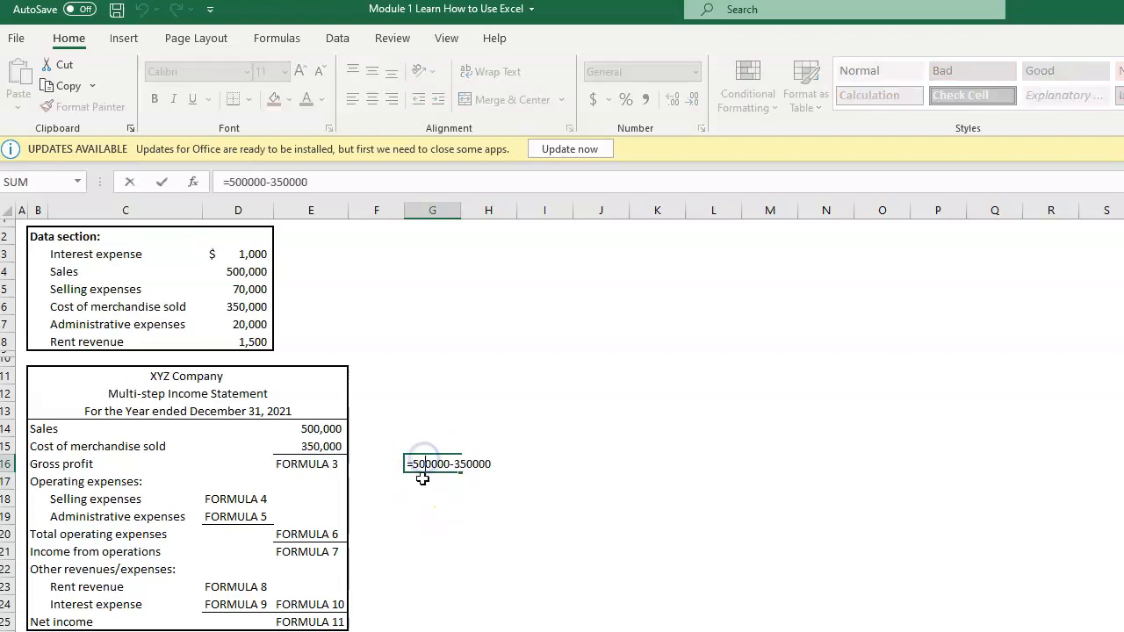
pyautogui.click(473, 475)
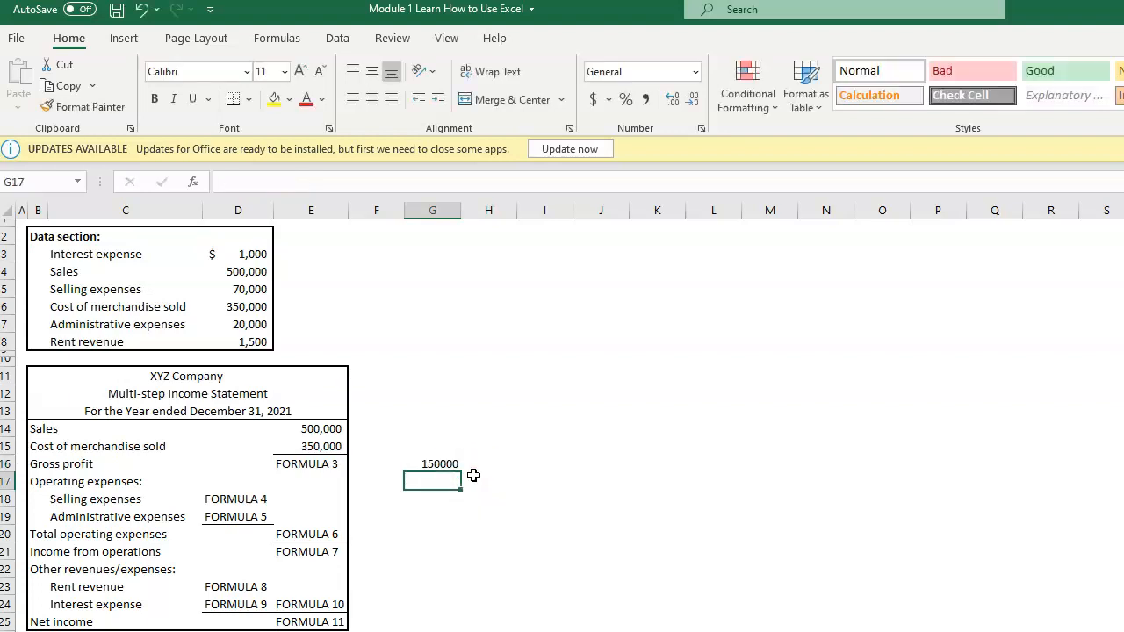
# Step: Calculate Gross profit in cell E16 by subtracting cost of merchandise sold from sales with the formula =E14-E15
pyautogui.click(311, 465)
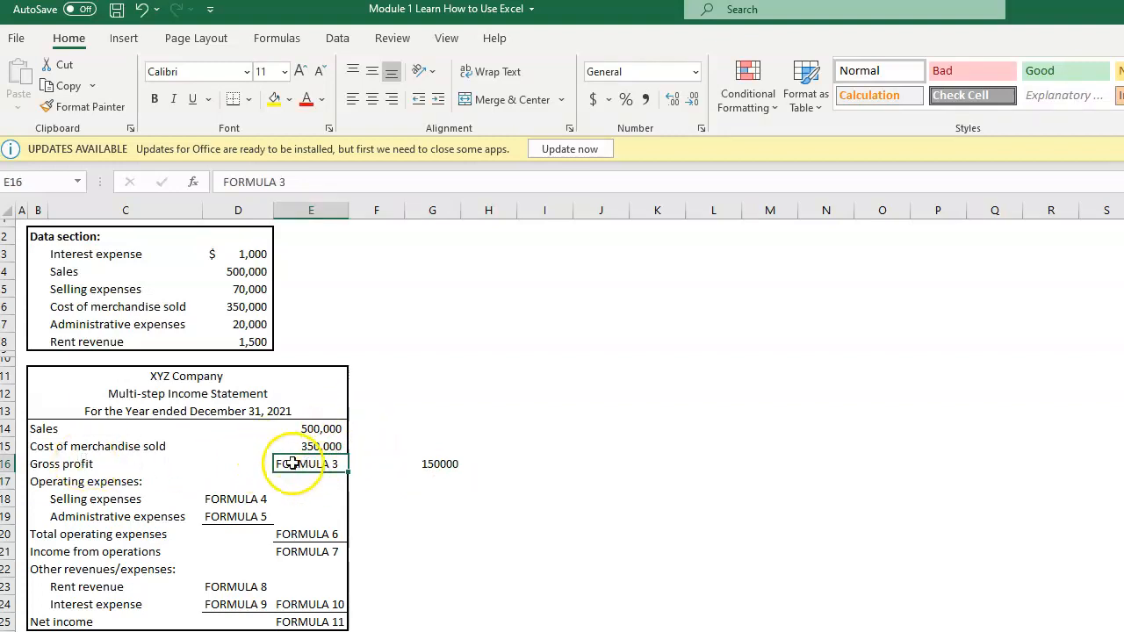
pyautogui.write('=')
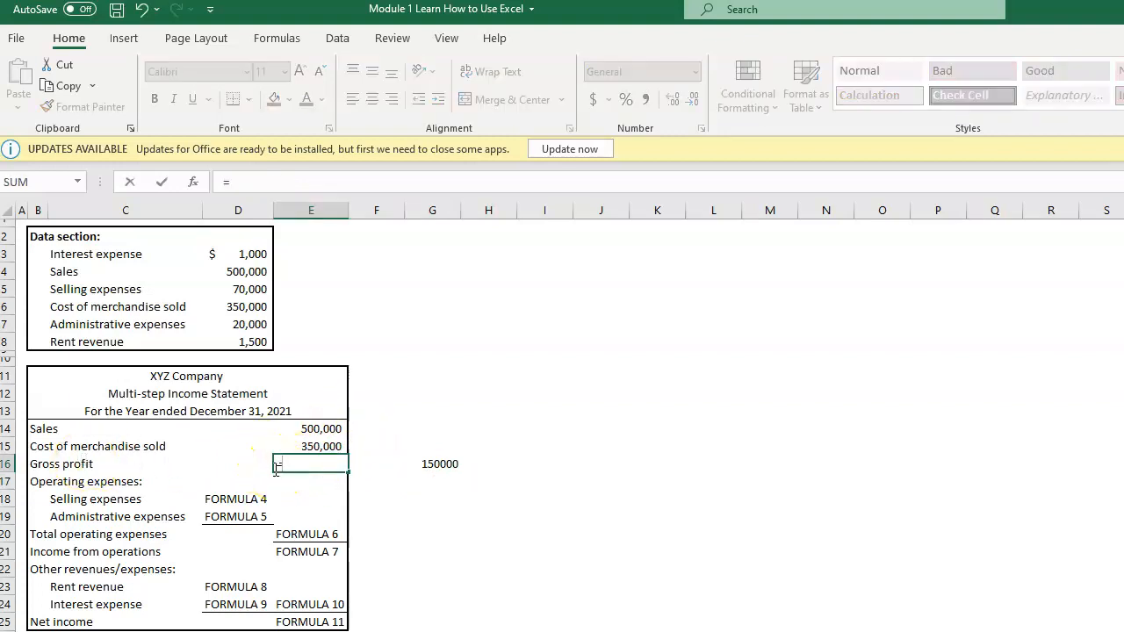
pyautogui.click(330, 427)
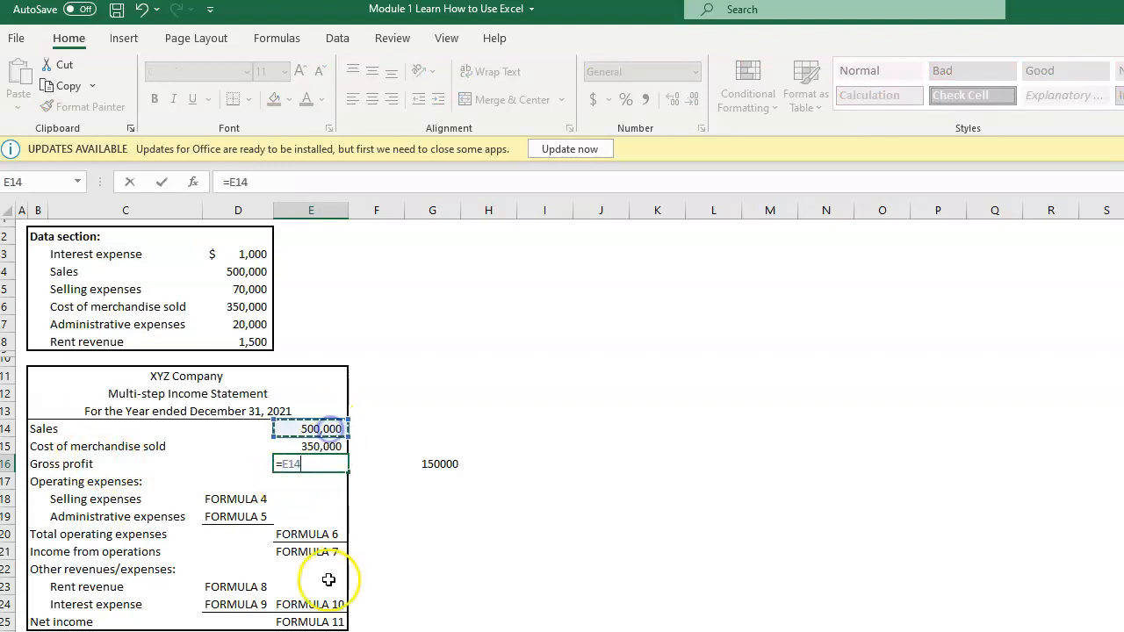
pyautogui.write('-')
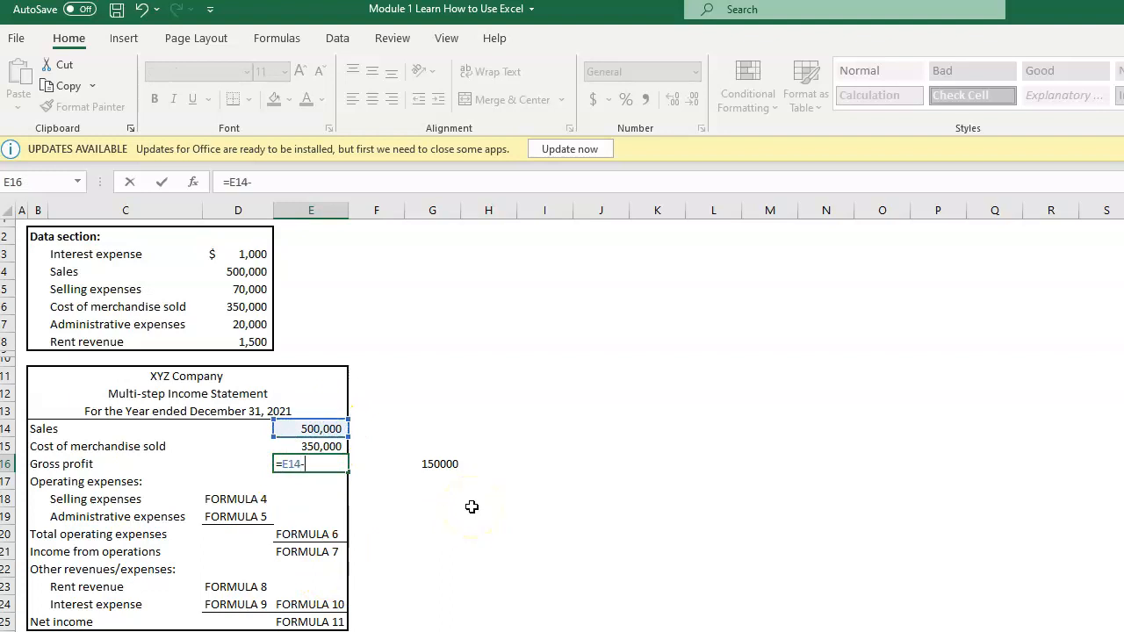
pyautogui.click(316, 446)
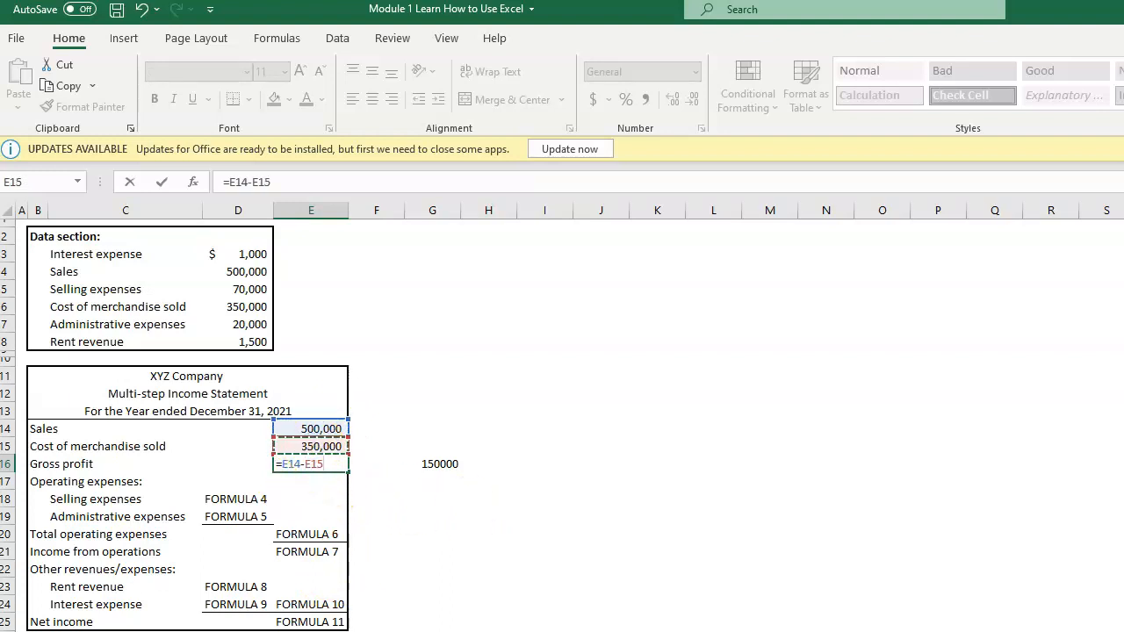
pyautogui.press('Return')
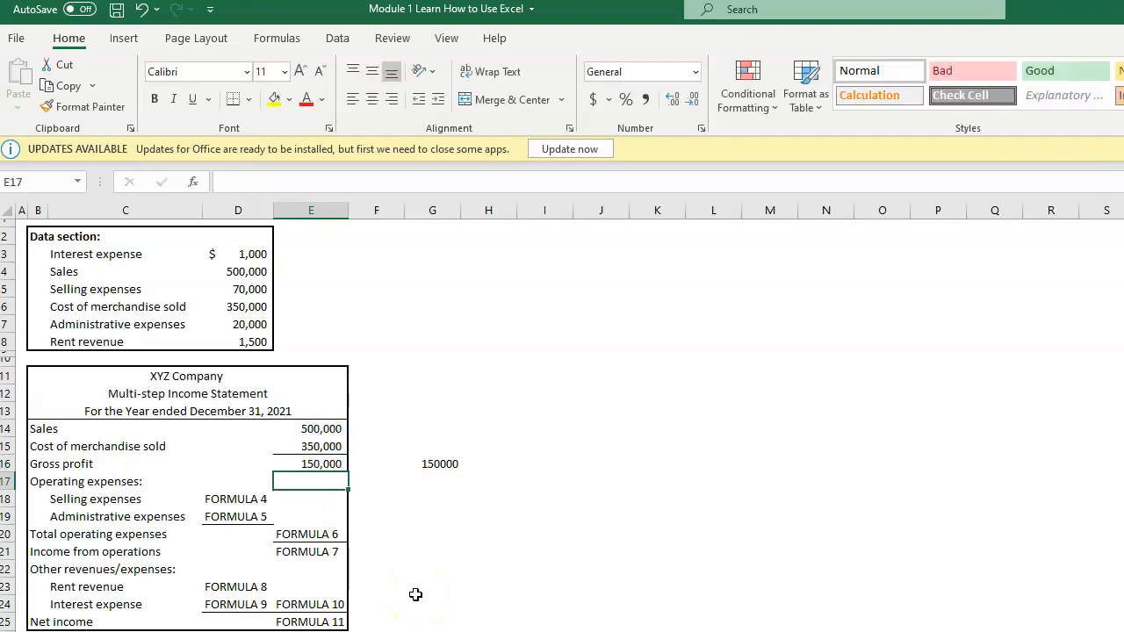
# Step: Clear the hard-coded trial calculation from cell G16 and check the Gross profit formula in E16
pyautogui.click(309, 463)
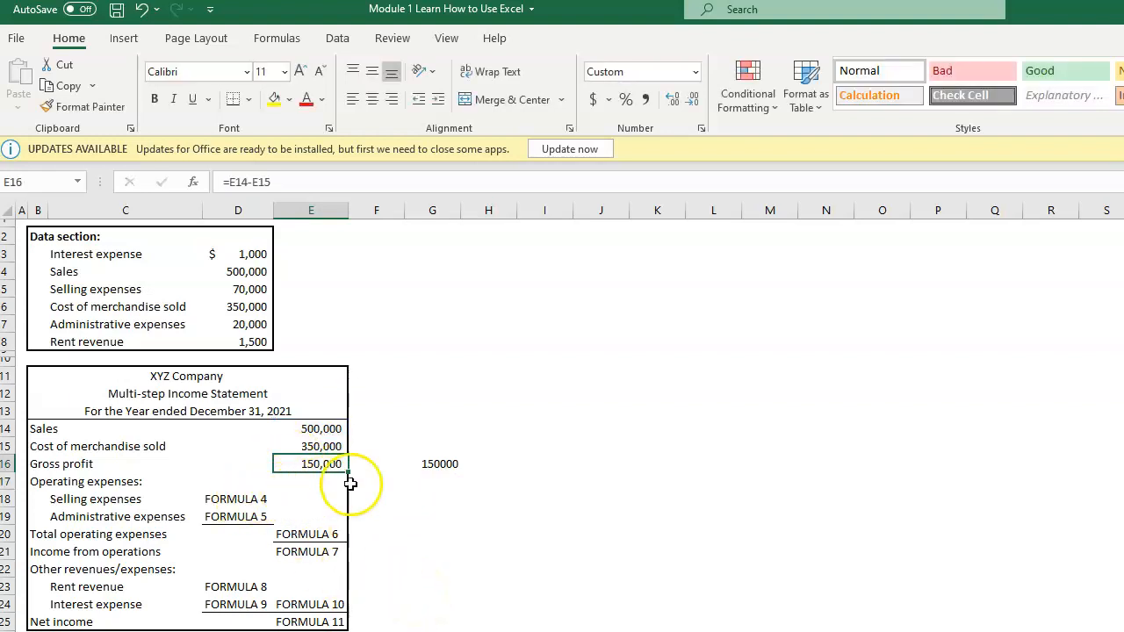
pyautogui.click(412, 465)
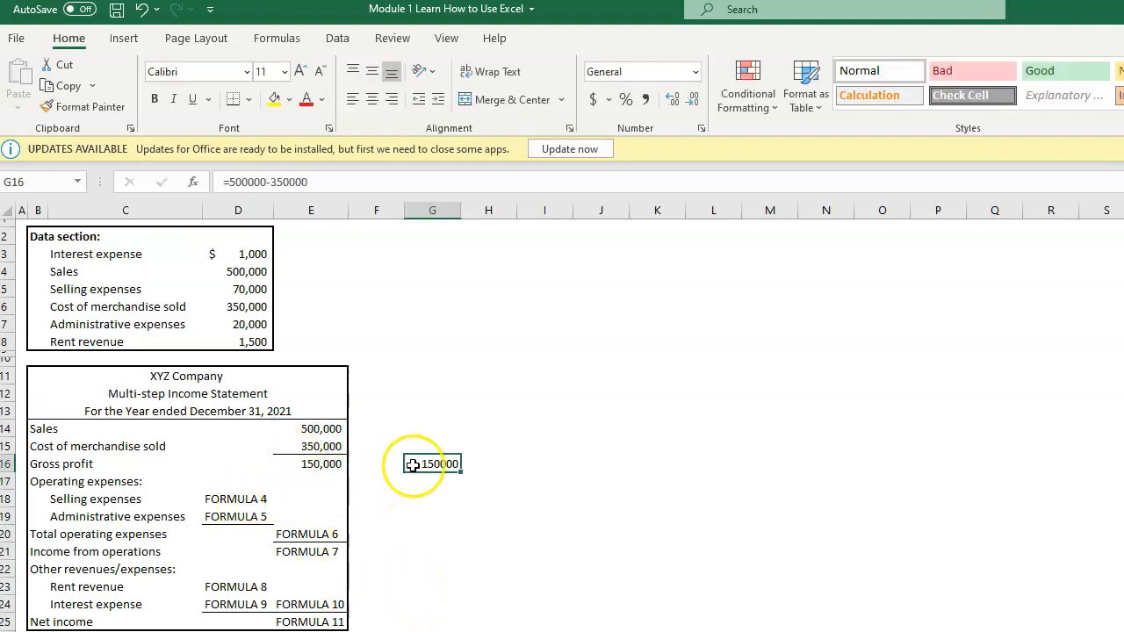
pyautogui.click(320, 465)
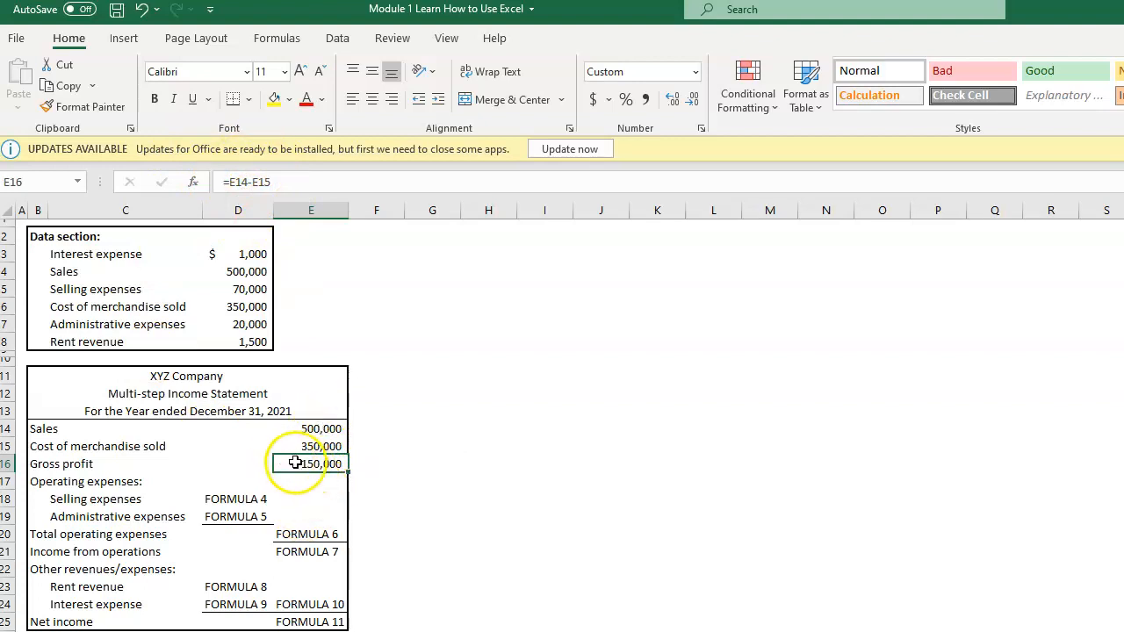
# Step: Link the Selling expenses in cell D18 to the data section amount with the formula =D5
pyautogui.click(232, 498)
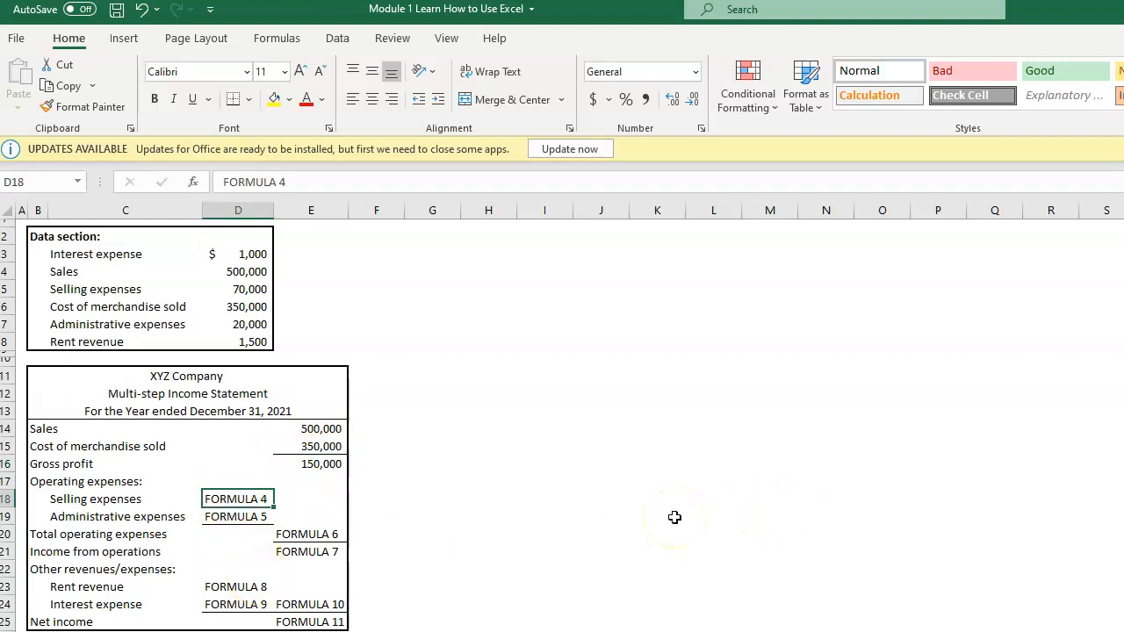
pyautogui.write('=')
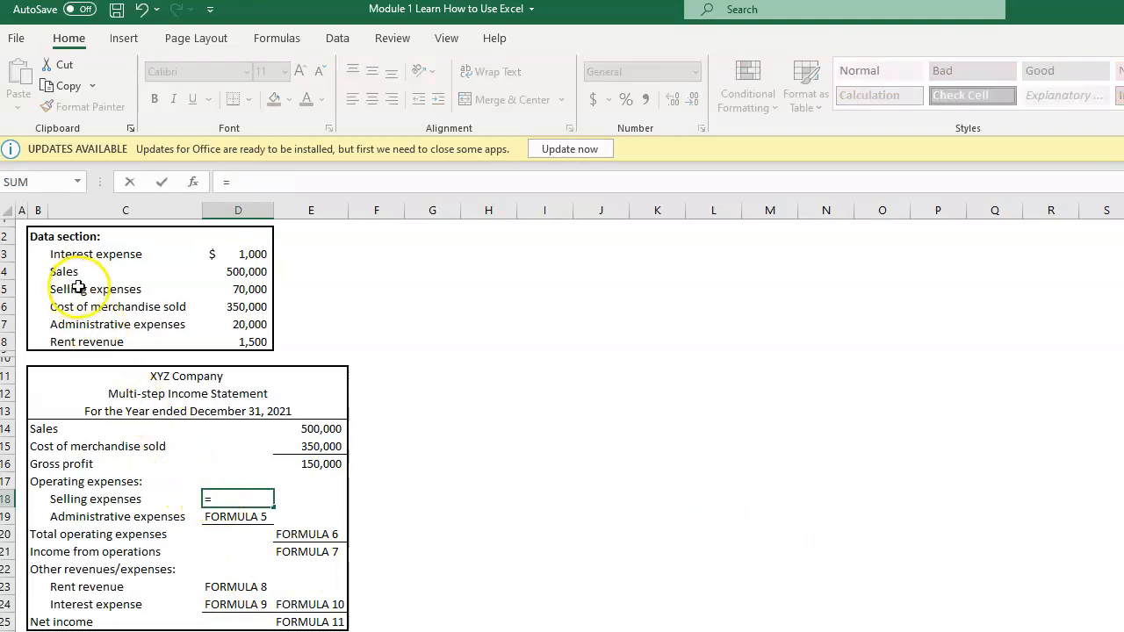
pyautogui.click(230, 289)
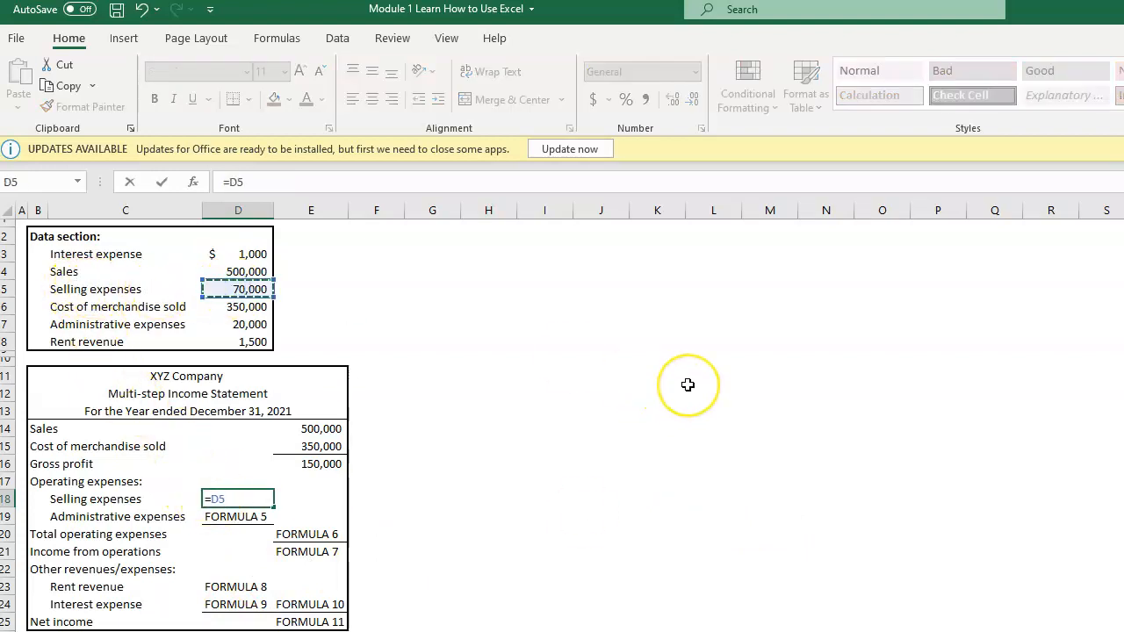
pyautogui.press('Return')
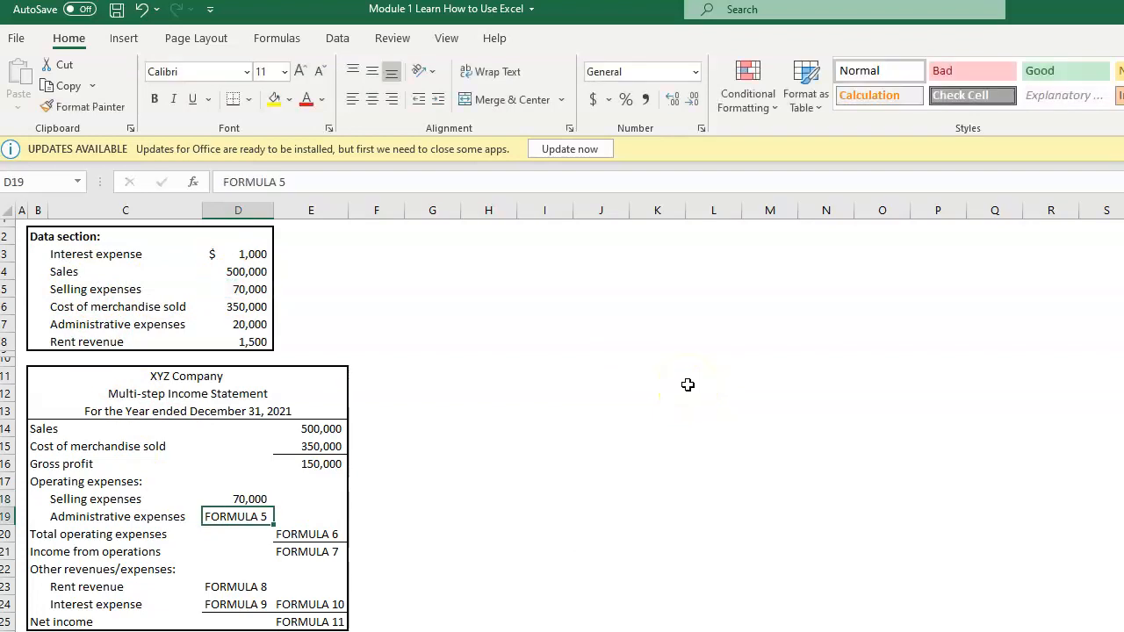
# Step: Link the Administrative expenses in cell D19 to the data section amount with the formula =D7
pyautogui.write('=')
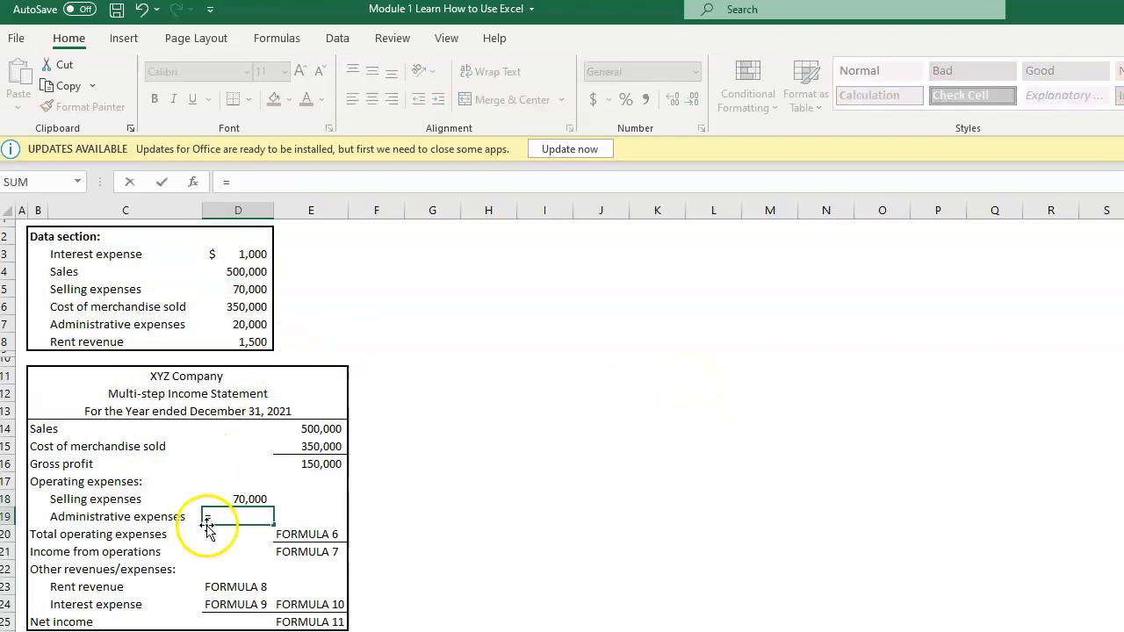
pyautogui.click(235, 324)
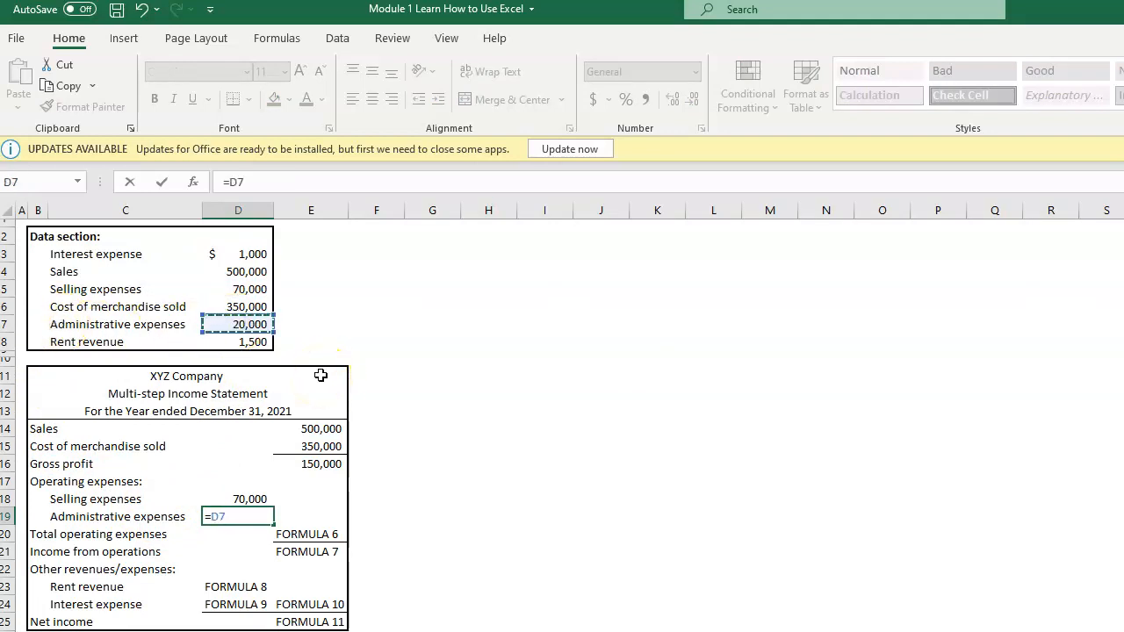
pyautogui.press('Return')
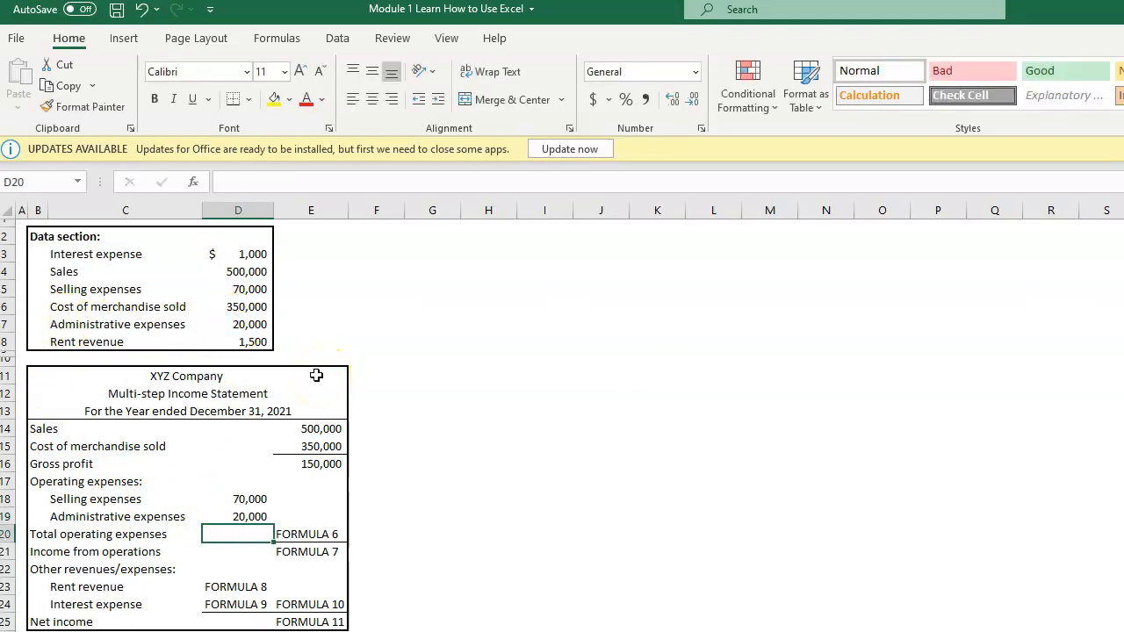
# Step: Calculate Total operating expenses in cell E20 by adding selling and administrative expenses with the formula =D18+D19
pyautogui.click(294, 532)
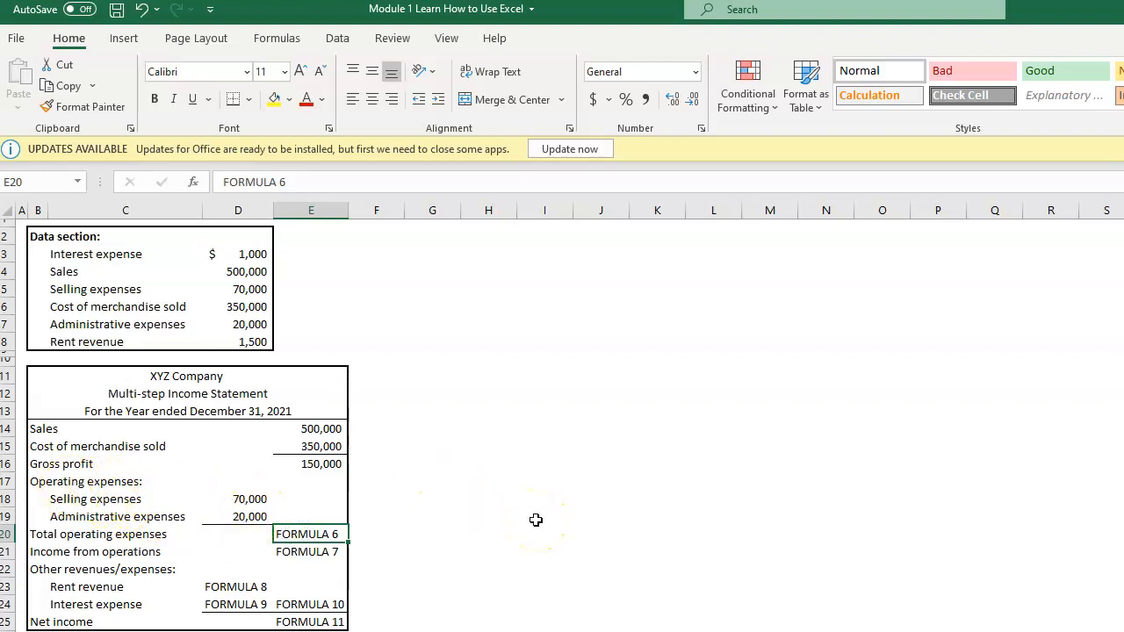
pyautogui.write('=')
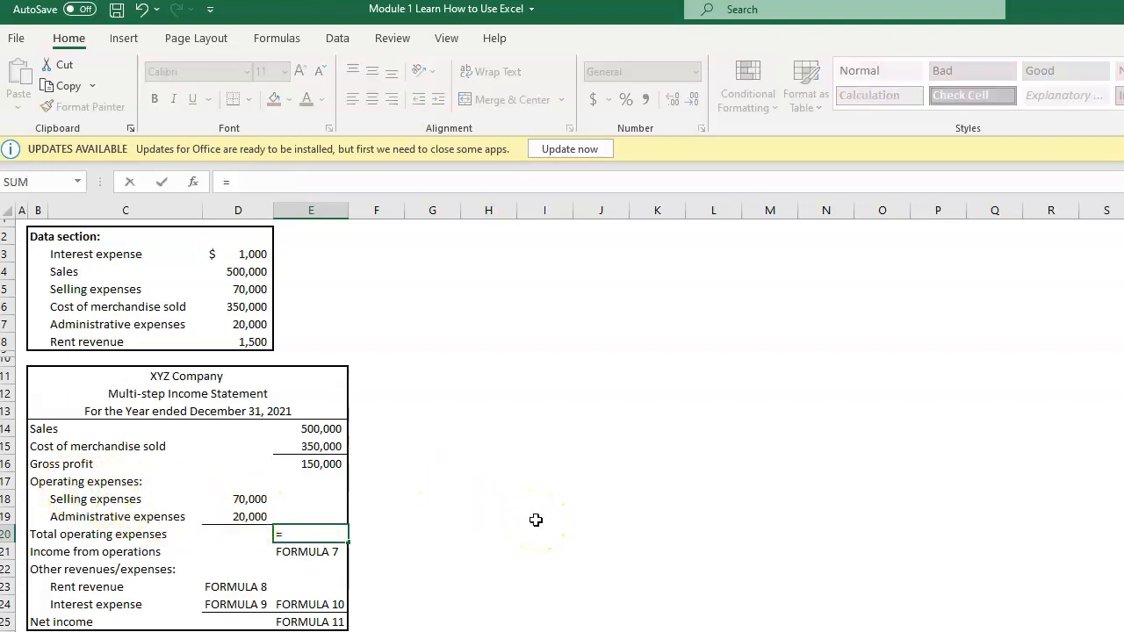
pyautogui.click(249, 499)
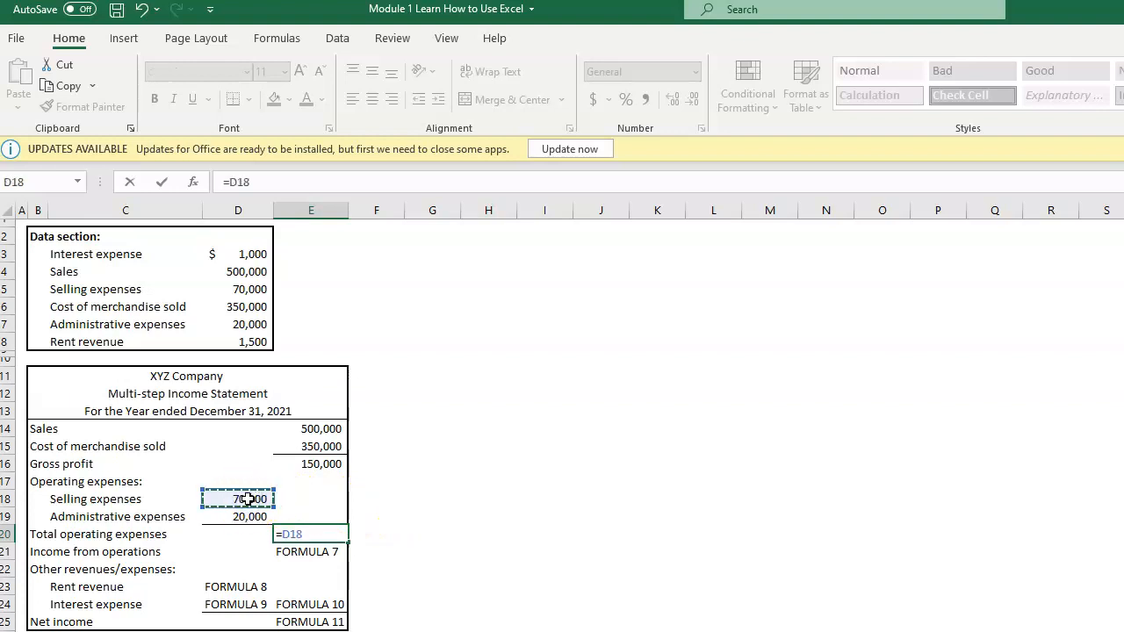
pyautogui.write('+')
pyautogui.click(222, 515)
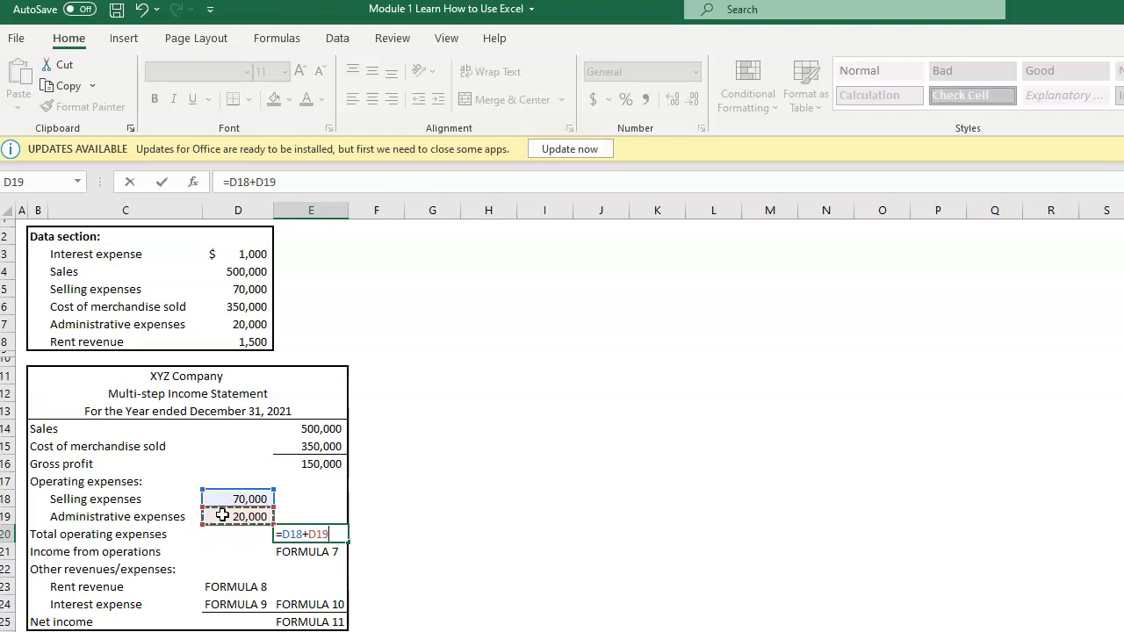
pyautogui.press('Return')
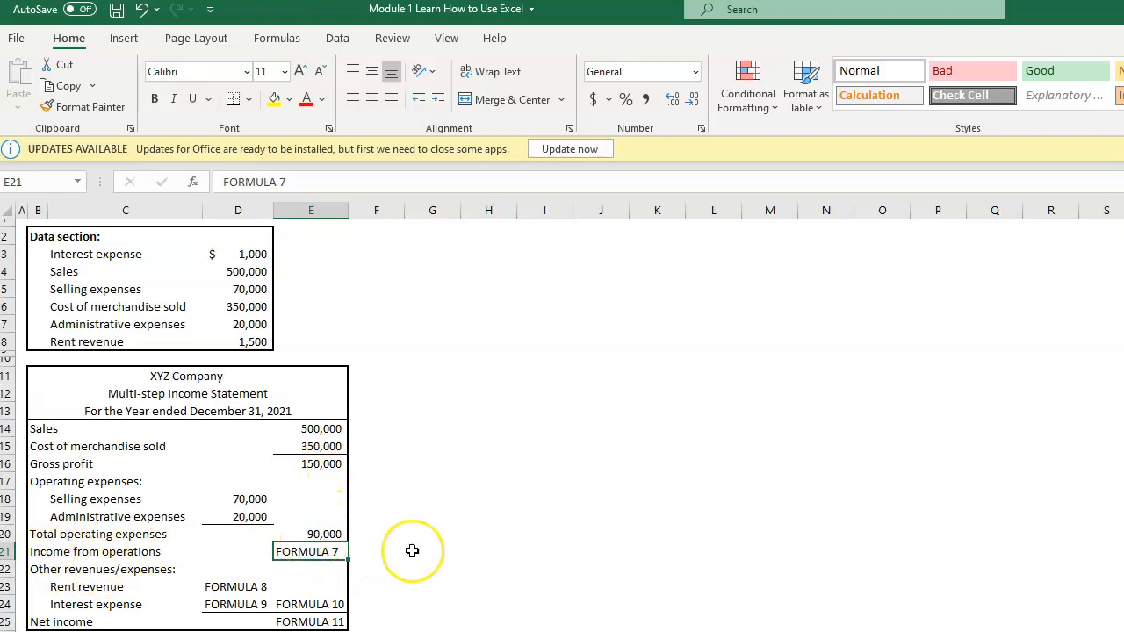
# Step: Calculate Income from operations in cell E21 as gross profit minus total operating expenses with =E16-E20, and check the formula
pyautogui.write('=')
pyautogui.click(309, 464)
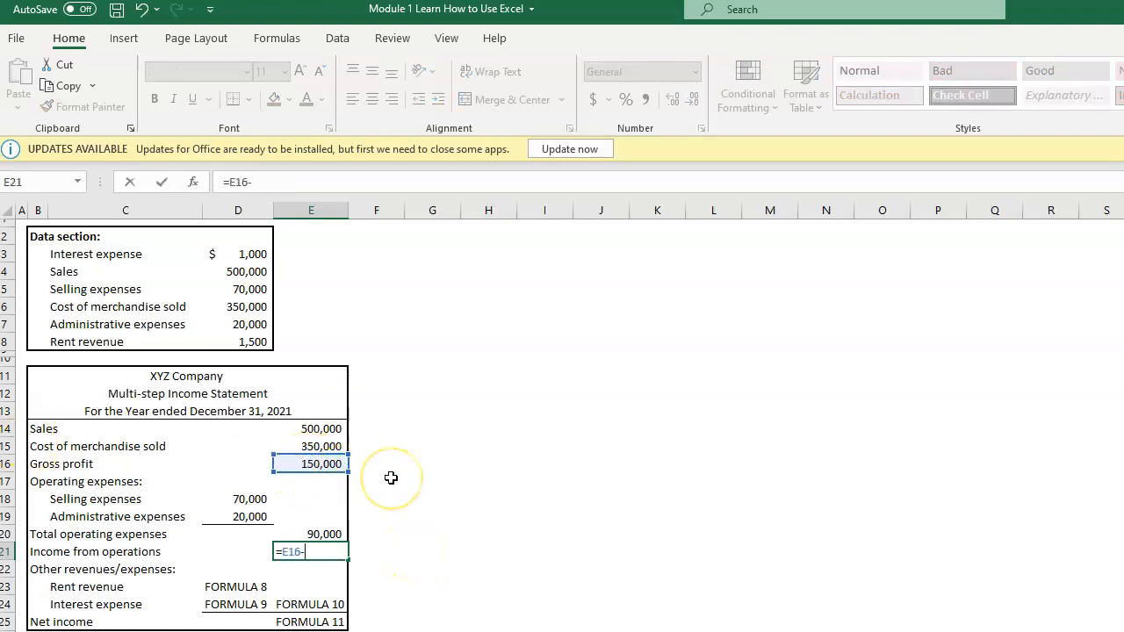
pyautogui.write('-')
pyautogui.click(303, 534)
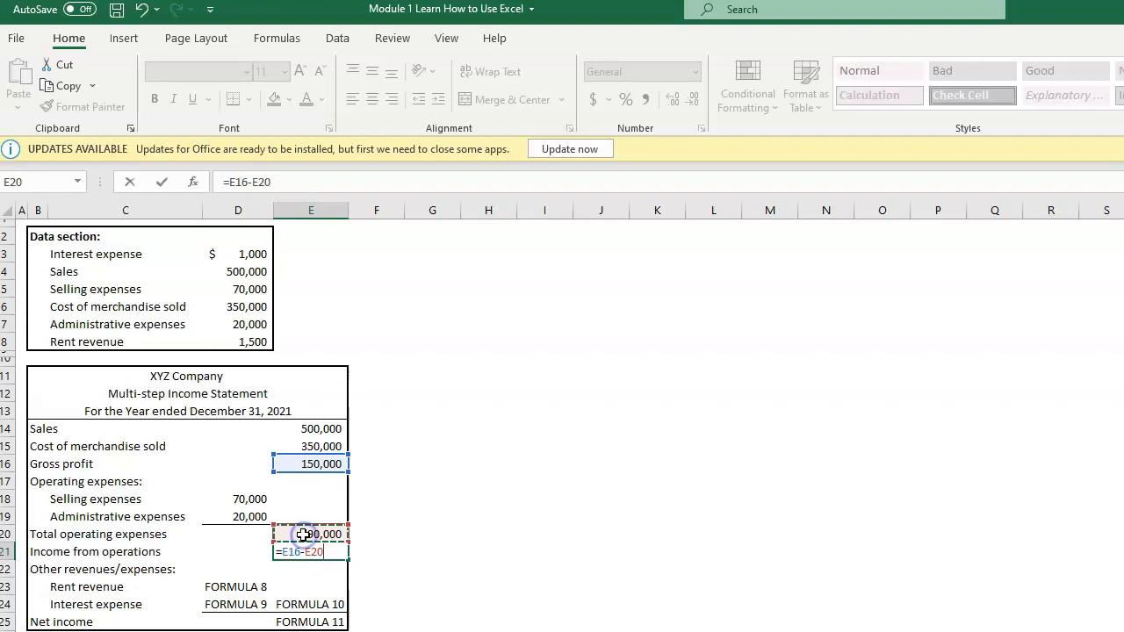
pyautogui.press('Return')
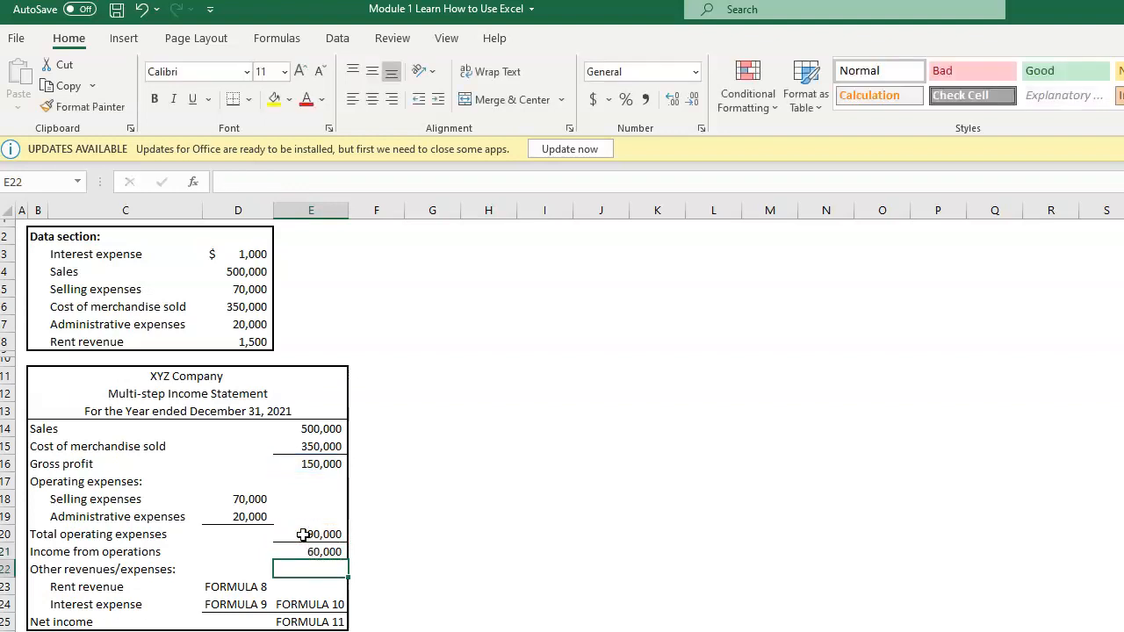
pyautogui.click(308, 550)
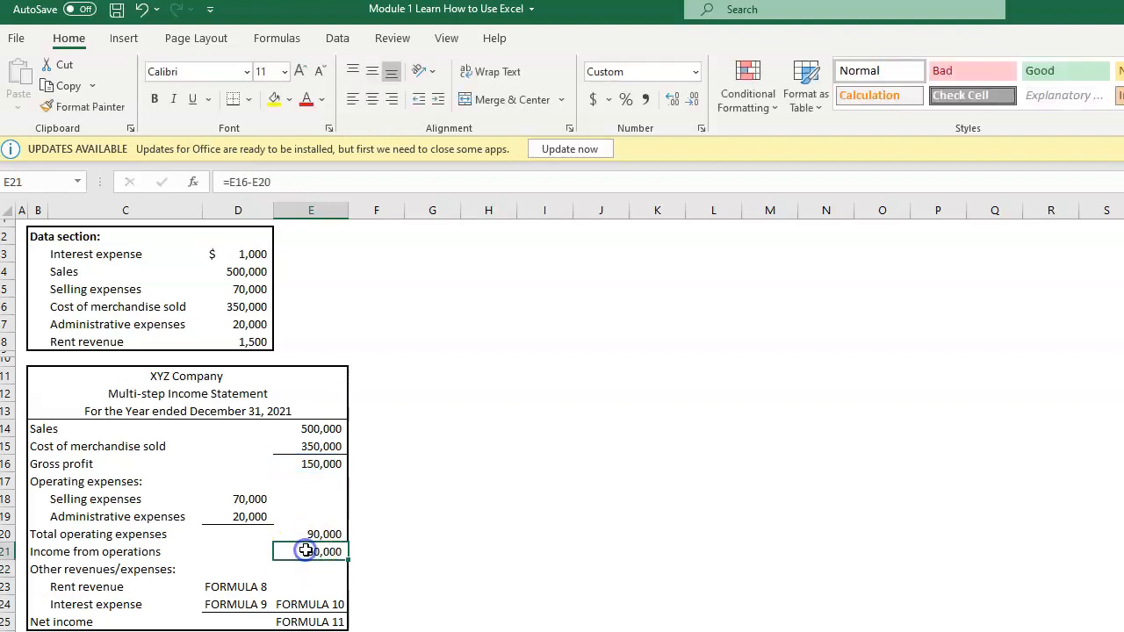
# Step: Link Rent revenue in cell D23 and Interest expense in cell D24 to the data section with the formulas =D8 and =D3
pyautogui.click(246, 588)
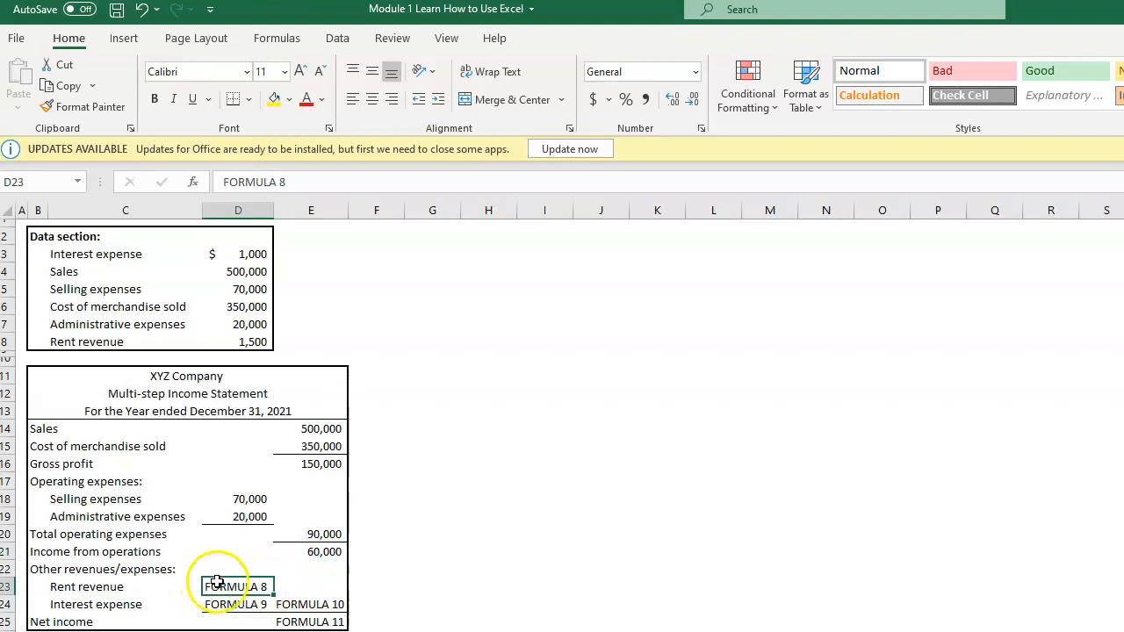
pyautogui.write('=')
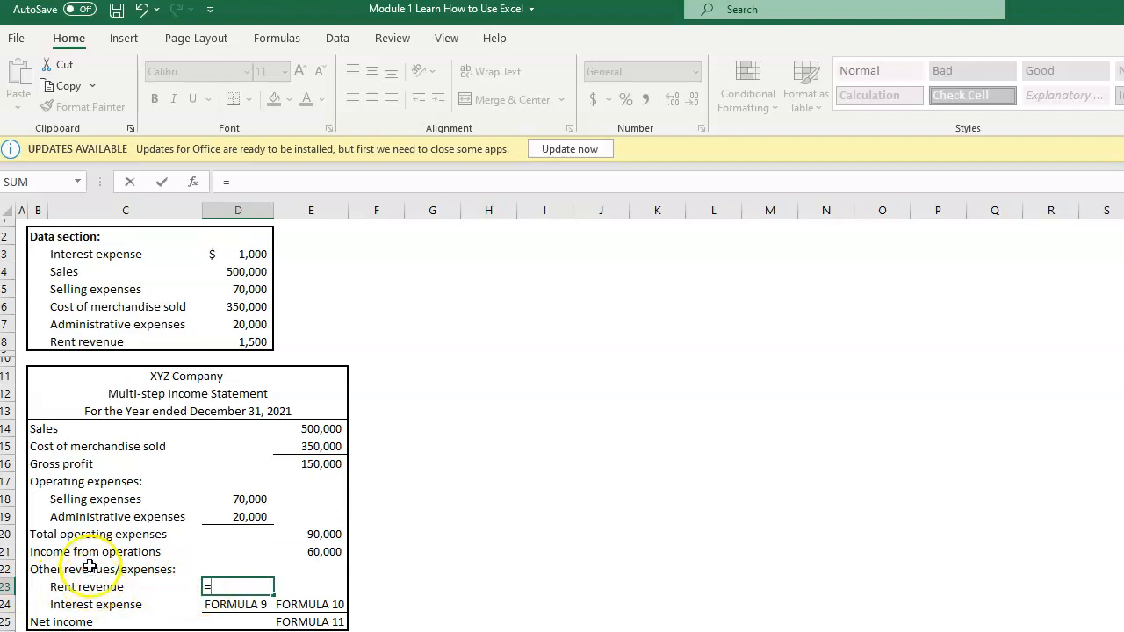
pyautogui.click(230, 341)
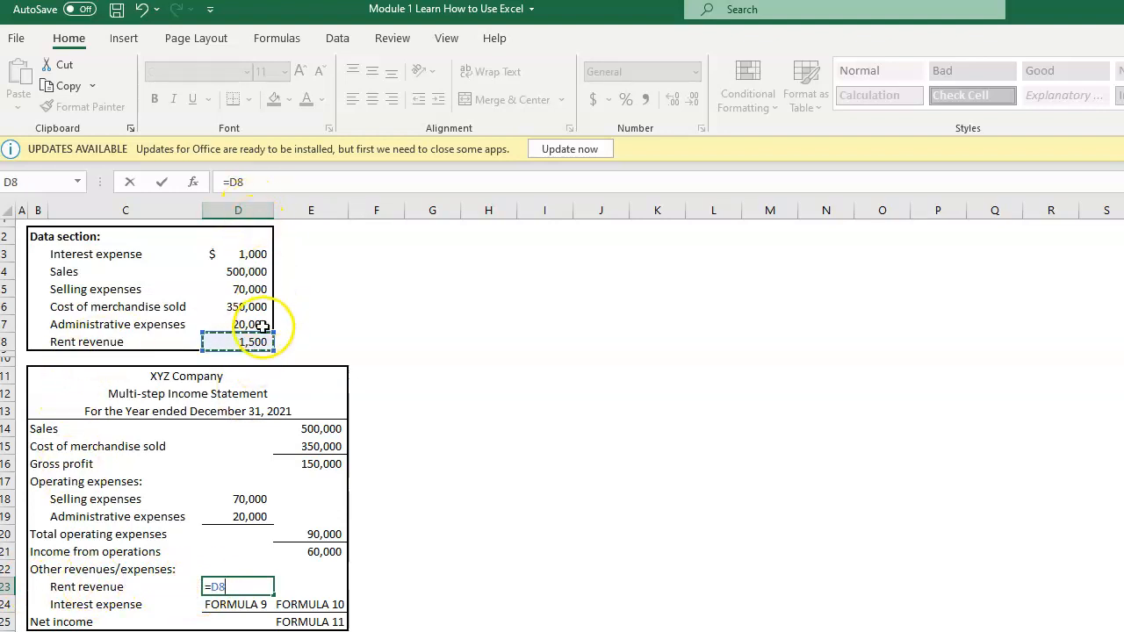
pyautogui.press('Return')
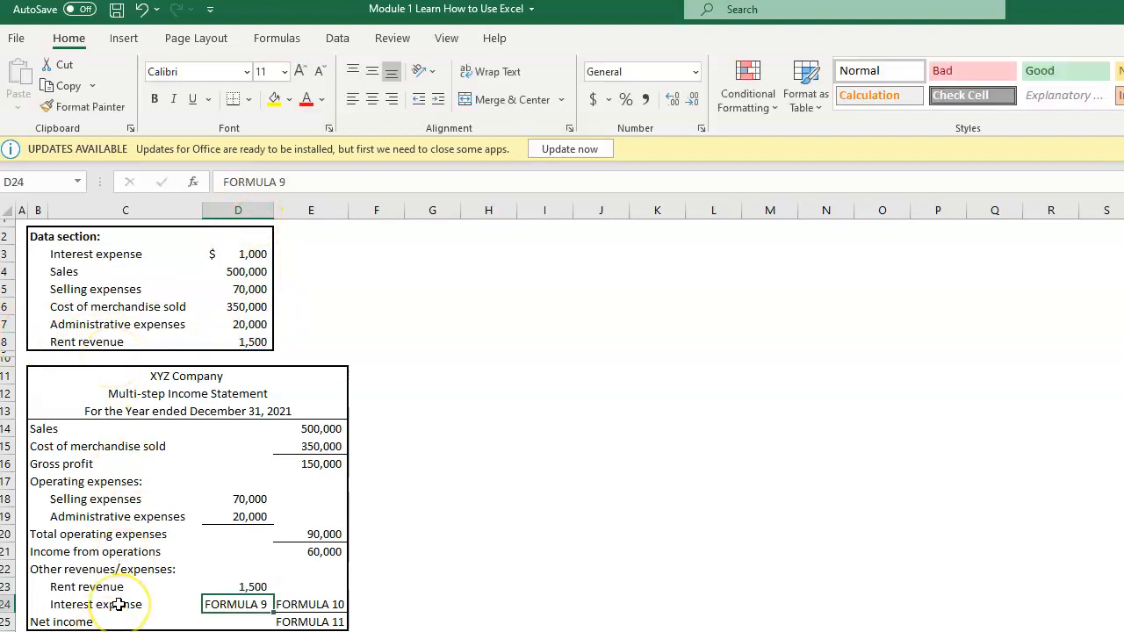
pyautogui.write('=')
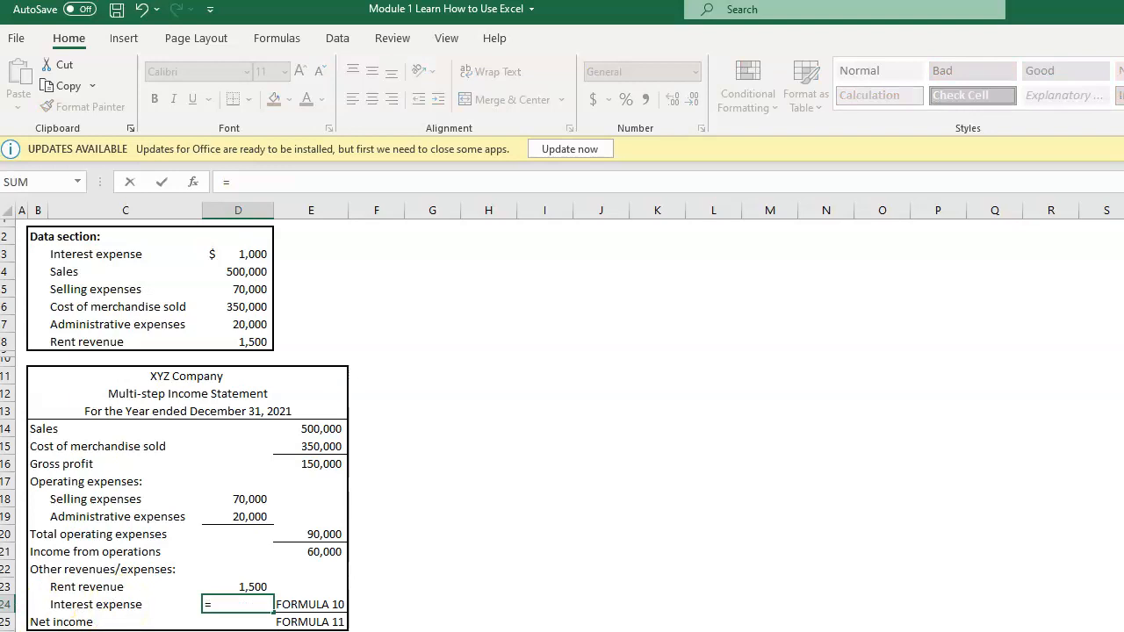
pyautogui.click(256, 253)
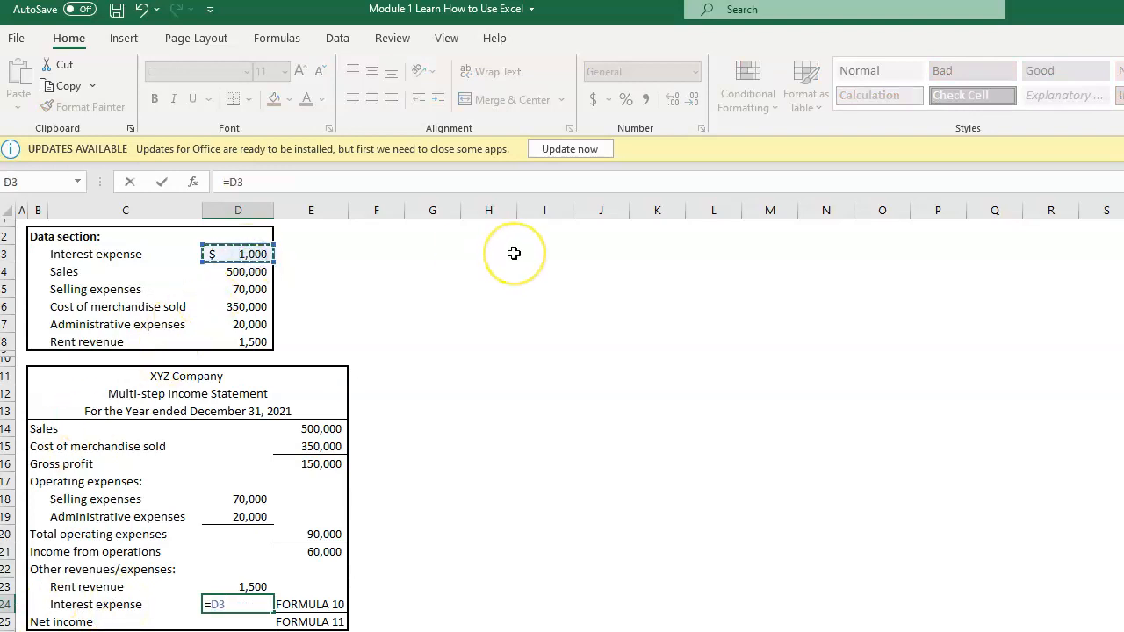
pyautogui.press('Return')
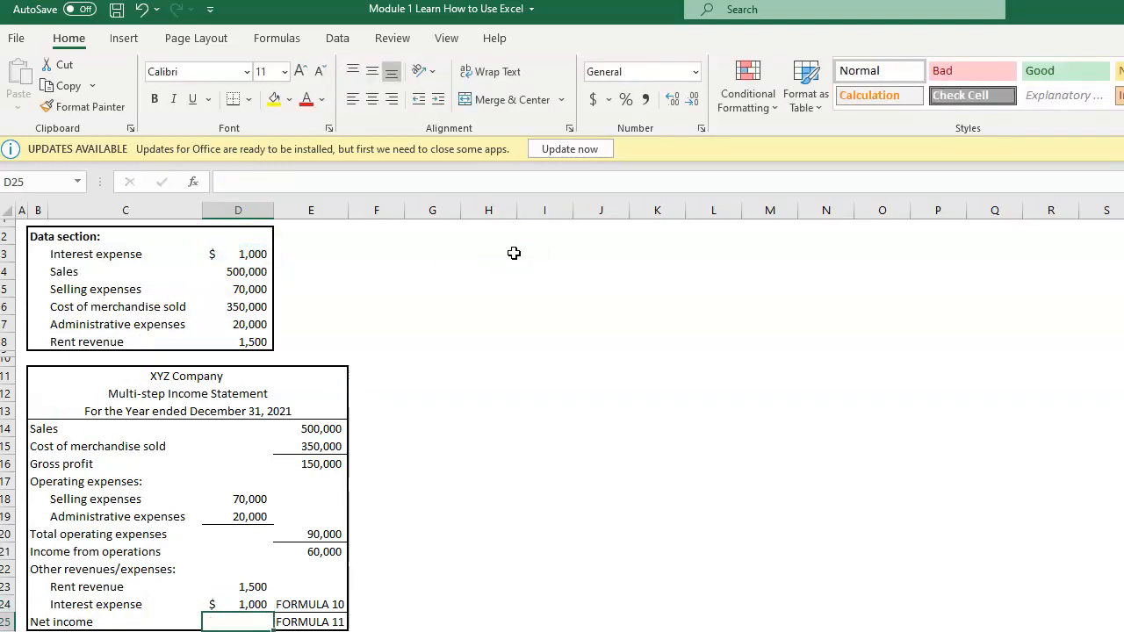
# Step: Calculate net other revenues/expenses in cell E24 by subtracting interest expense from rent revenue with =D23-D24, and check the formula
pyautogui.click(288, 605)
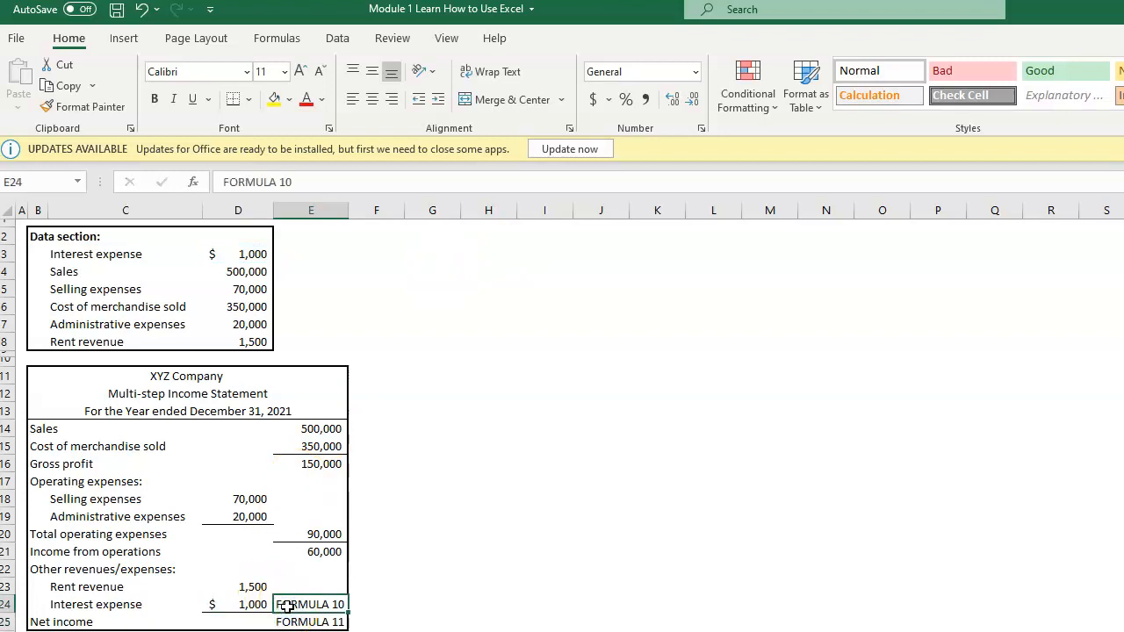
pyautogui.write('=')
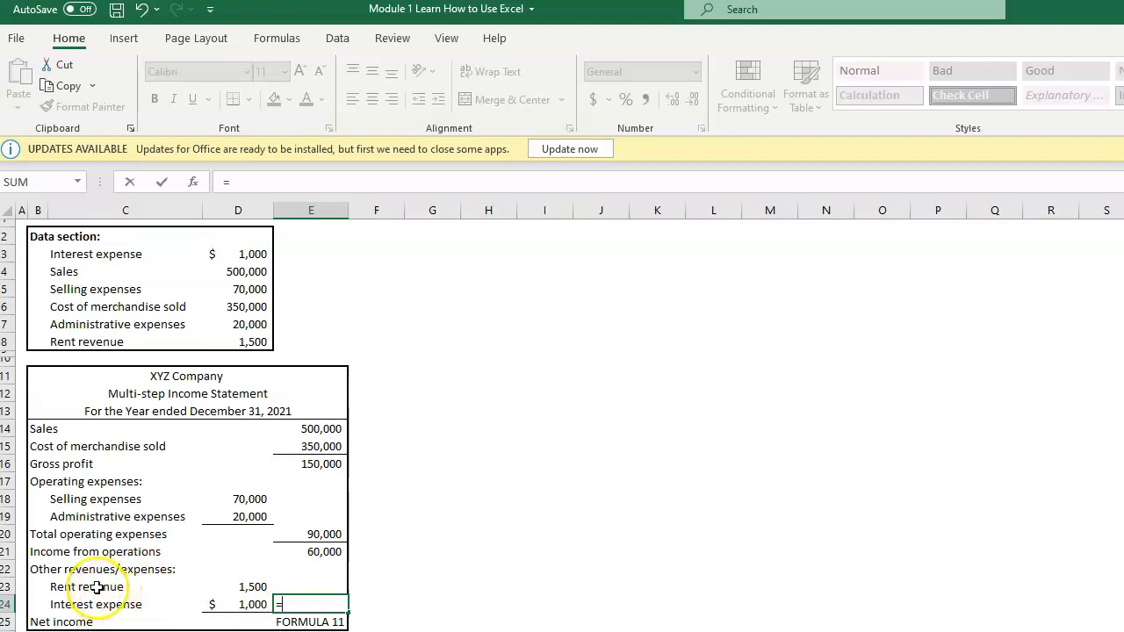
pyautogui.click(238, 586)
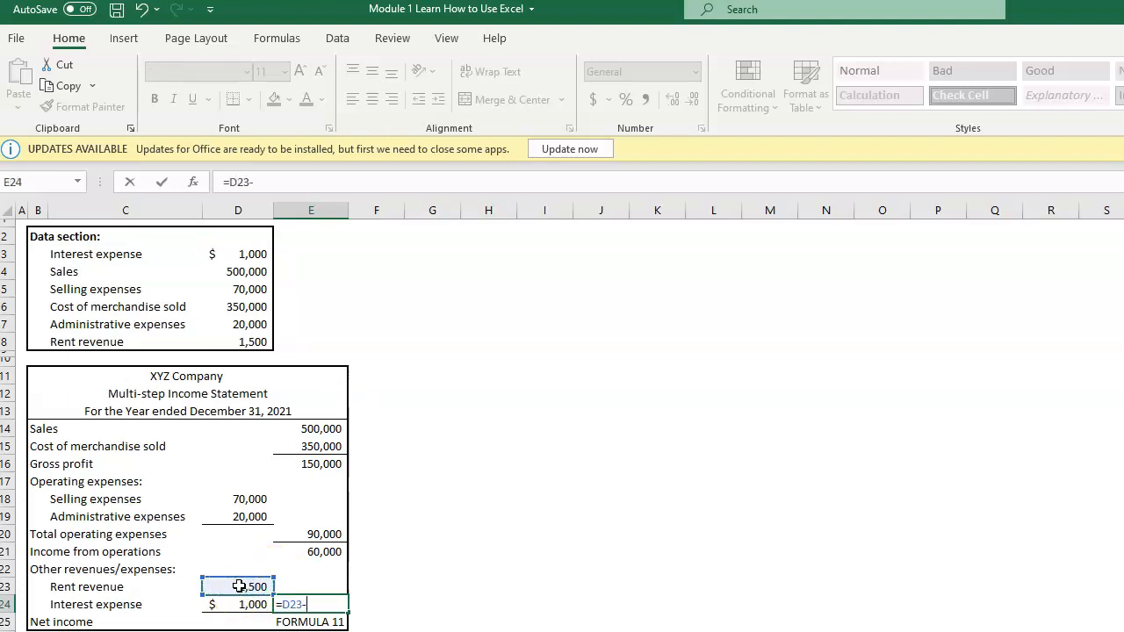
pyautogui.click(249, 604)
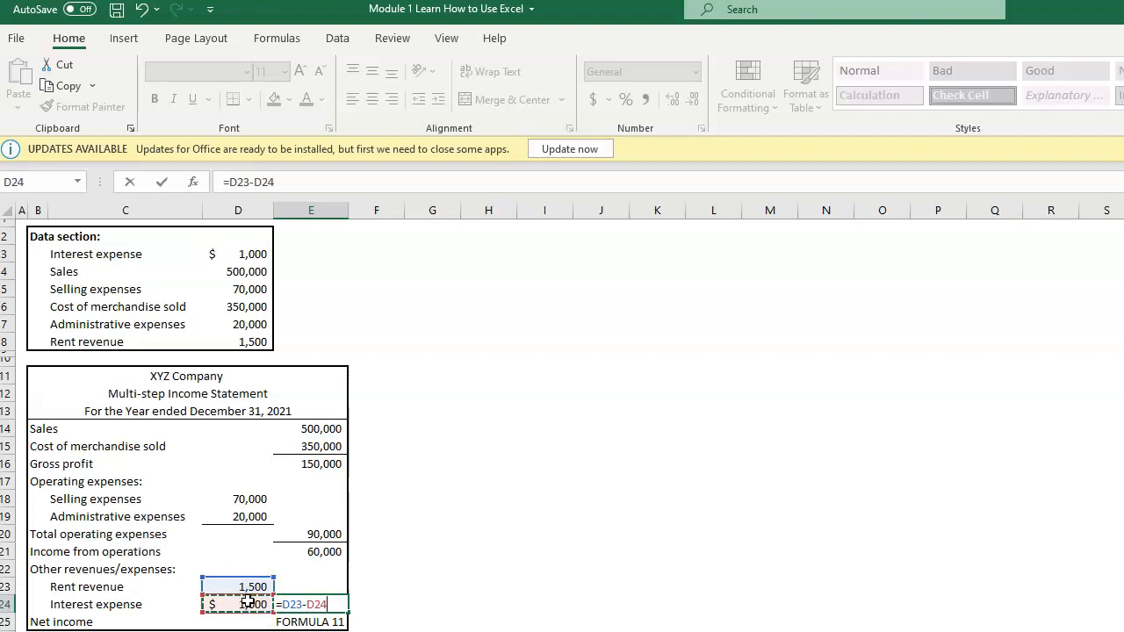
pyautogui.press('Return')
pyautogui.click(291, 604)
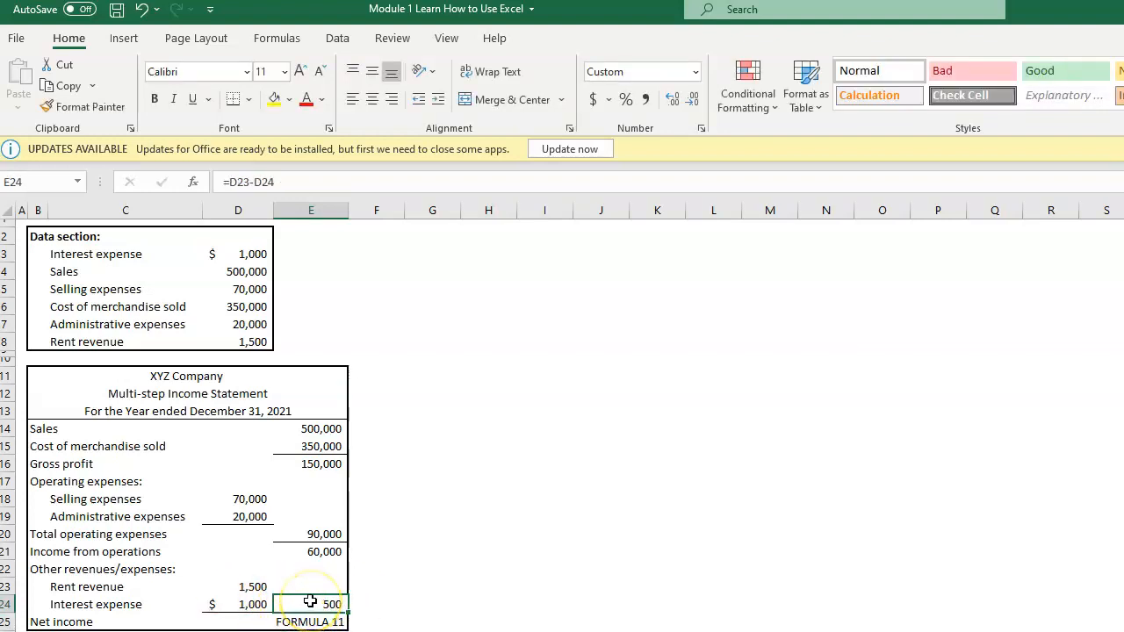
# Step: Calculate Net income in cell E25 by adding income from operations and net other revenues/expenses with the formula =E21+E24
pyautogui.click(337, 622)
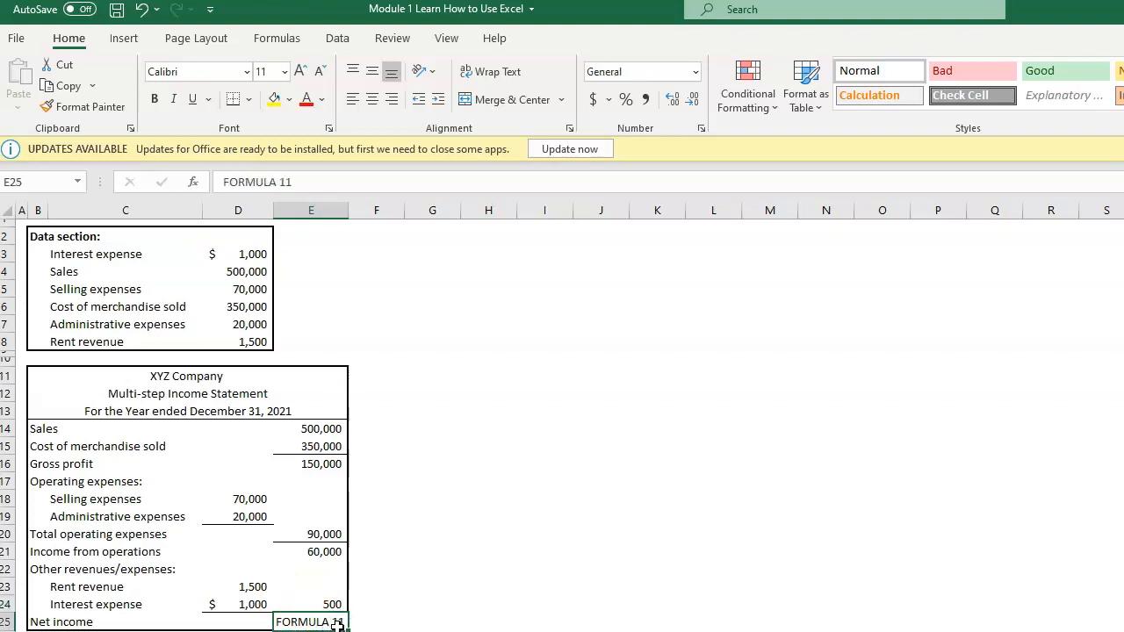
pyautogui.write('=')
pyautogui.click(310, 550)
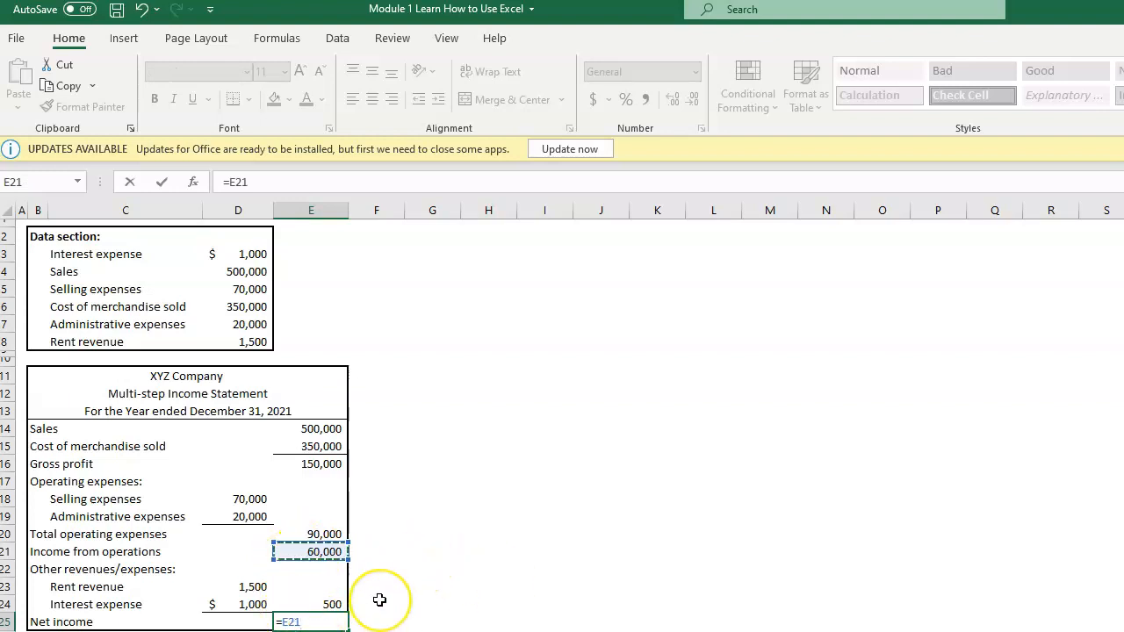
pyautogui.click(317, 605)
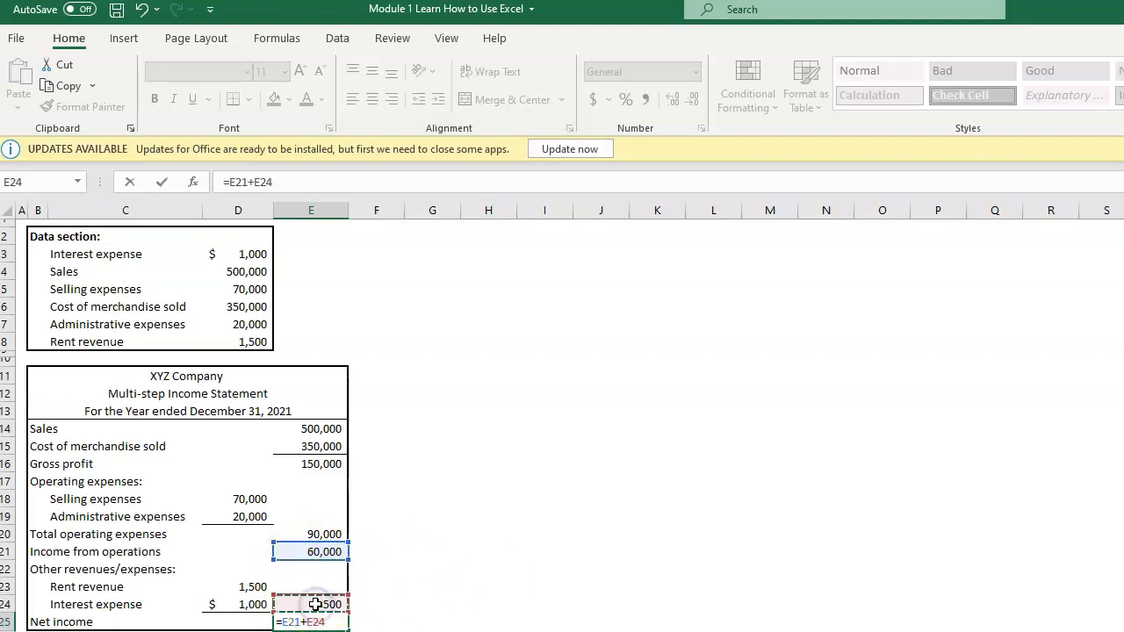
pyautogui.press('Return')
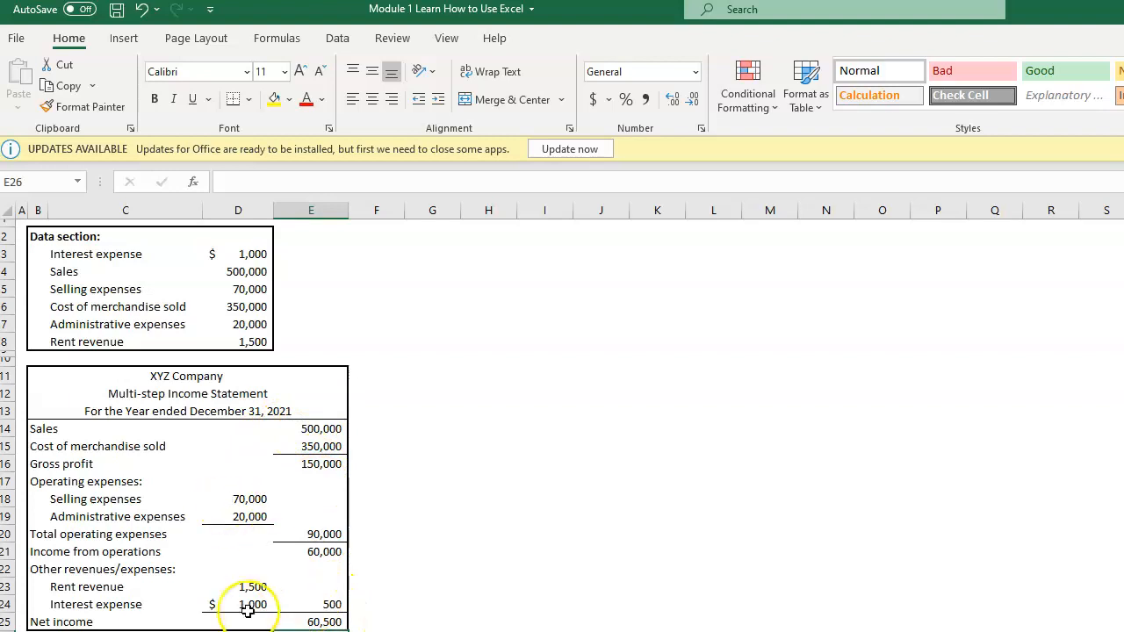
pyautogui.click(491, 510)
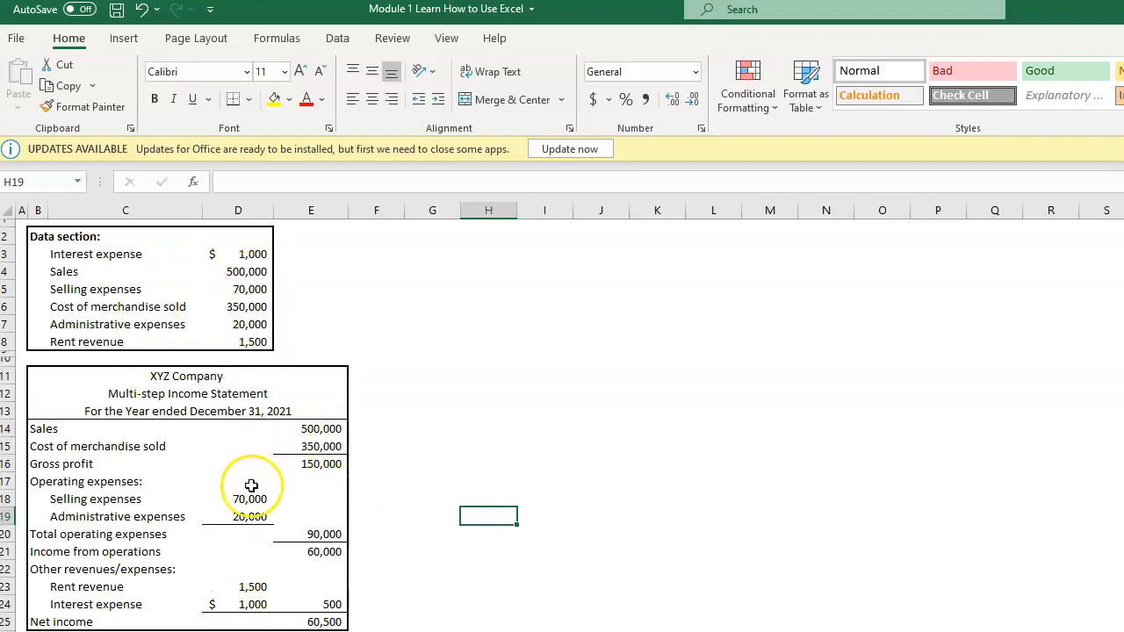
# Step: Set the data section's Sales in cell D4 to 600000 and check the Sales, Gross profit, Income from operations and Net income cells in the statement
pyautogui.click(240, 268)
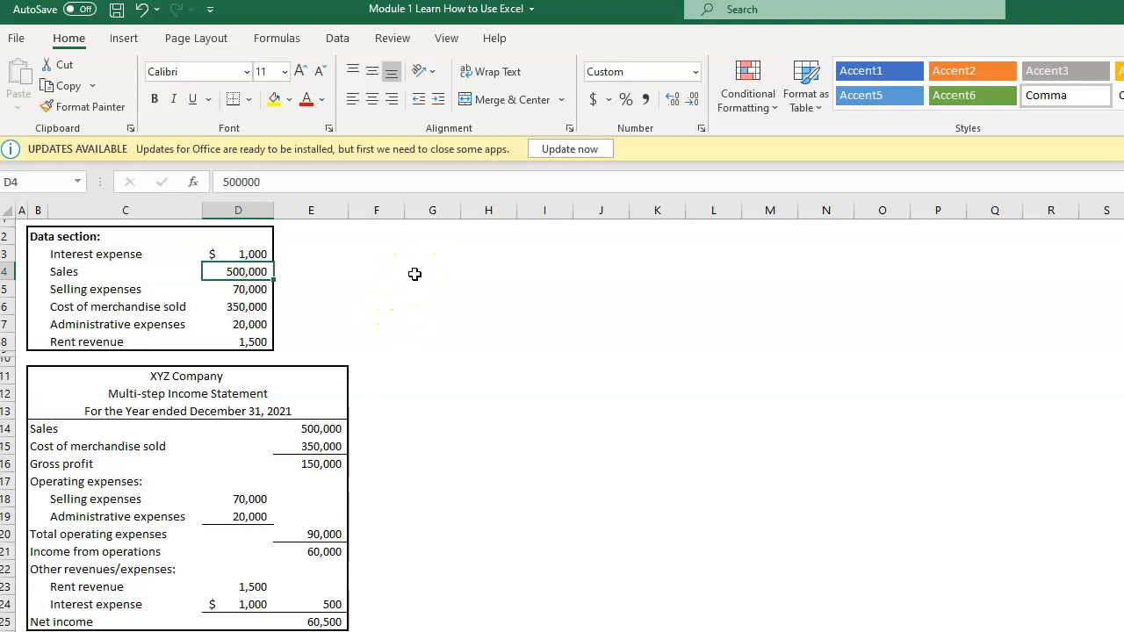
pyautogui.write('600')
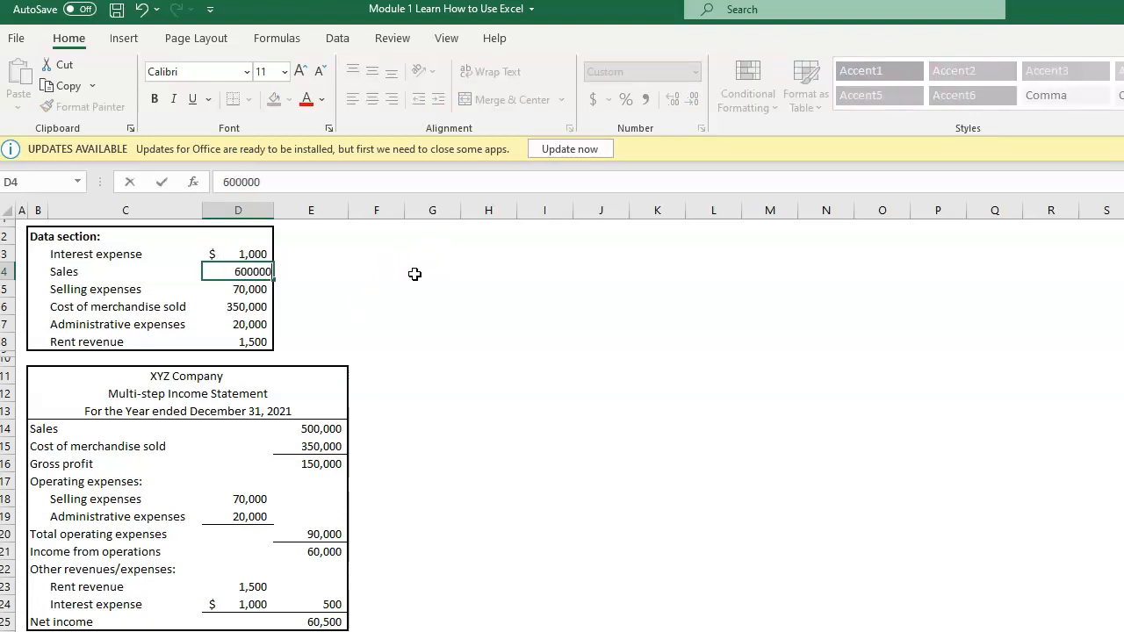
pyautogui.press('Return')
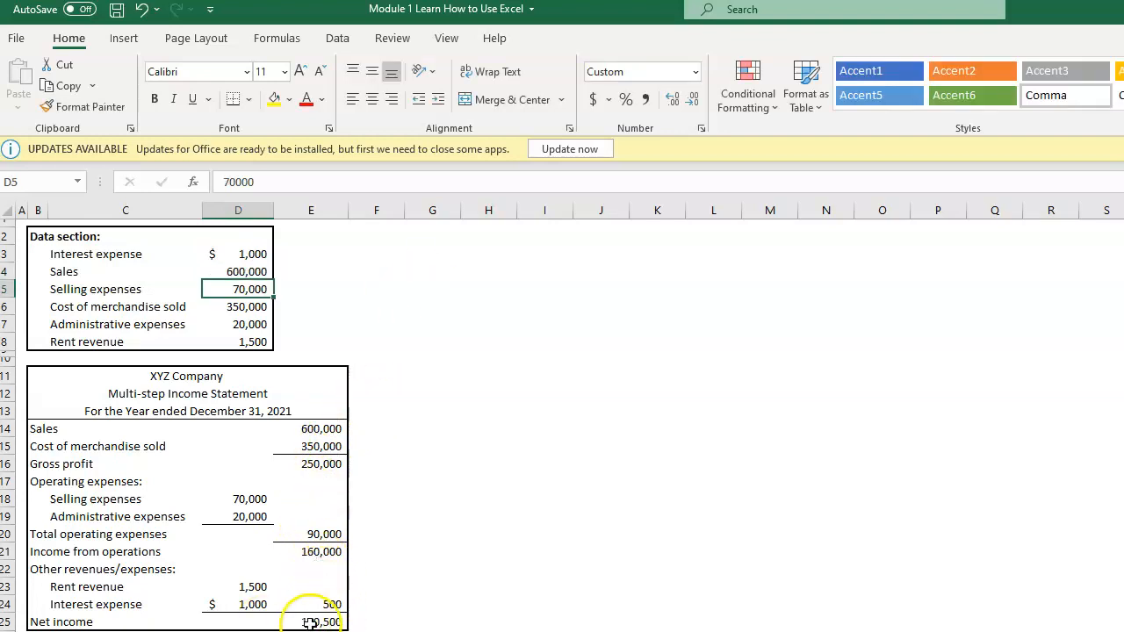
pyautogui.click(322, 427)
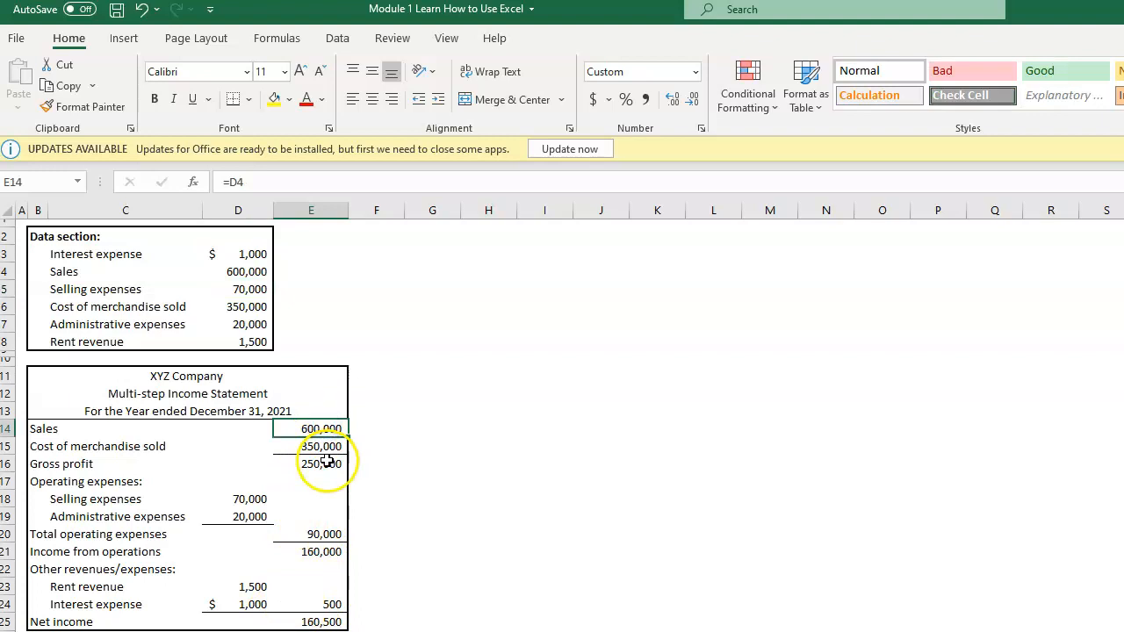
pyautogui.click(309, 465)
pyautogui.click(302, 552)
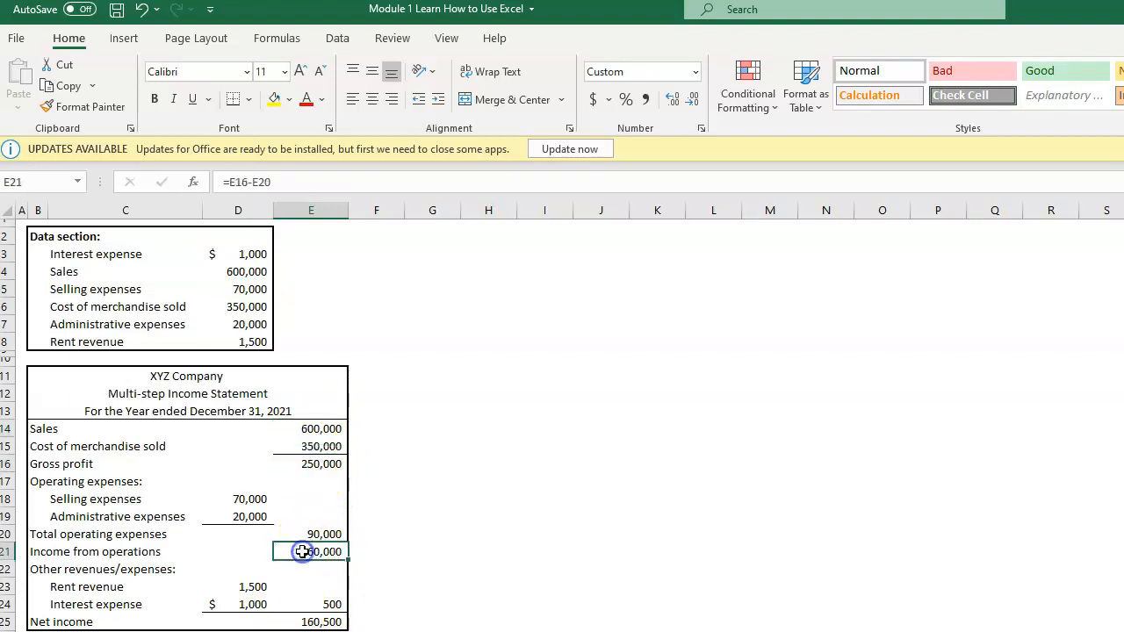
pyautogui.click(307, 620)
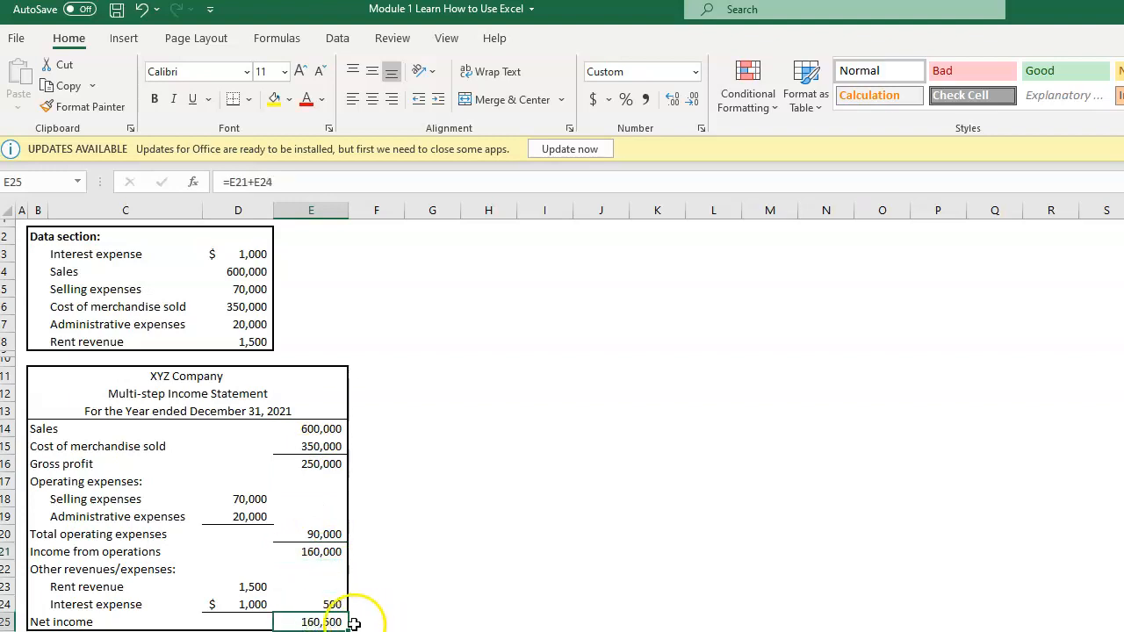
# Step: Set the data section's Selling expenses in cell D5 to 90000 and check the Net income cell in the statement
pyautogui.click(254, 293)
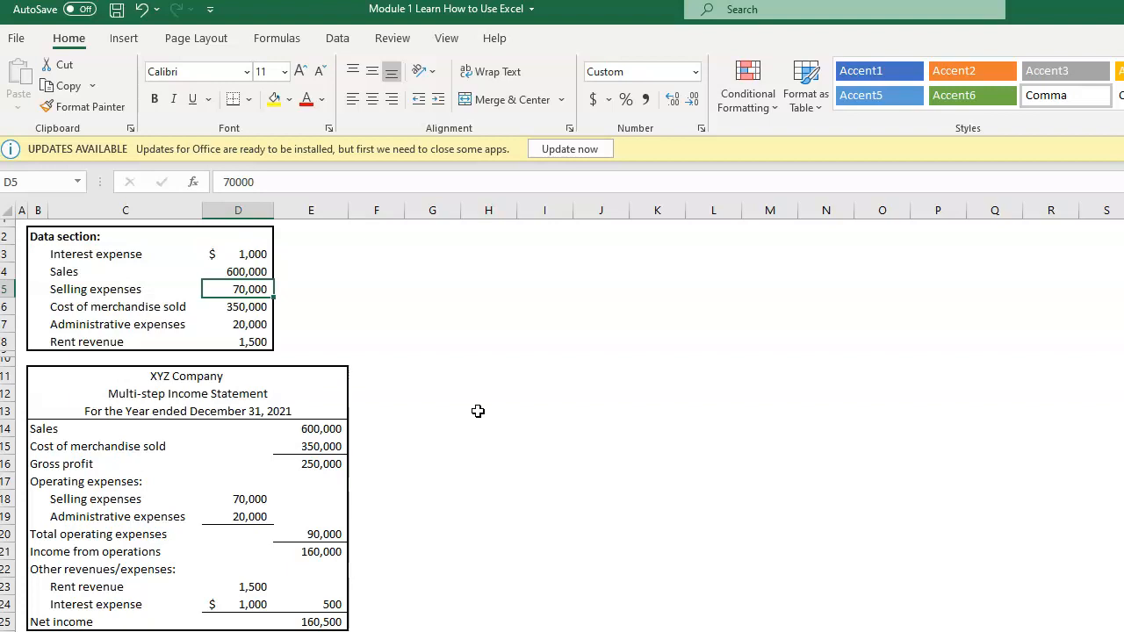
pyautogui.write('9')
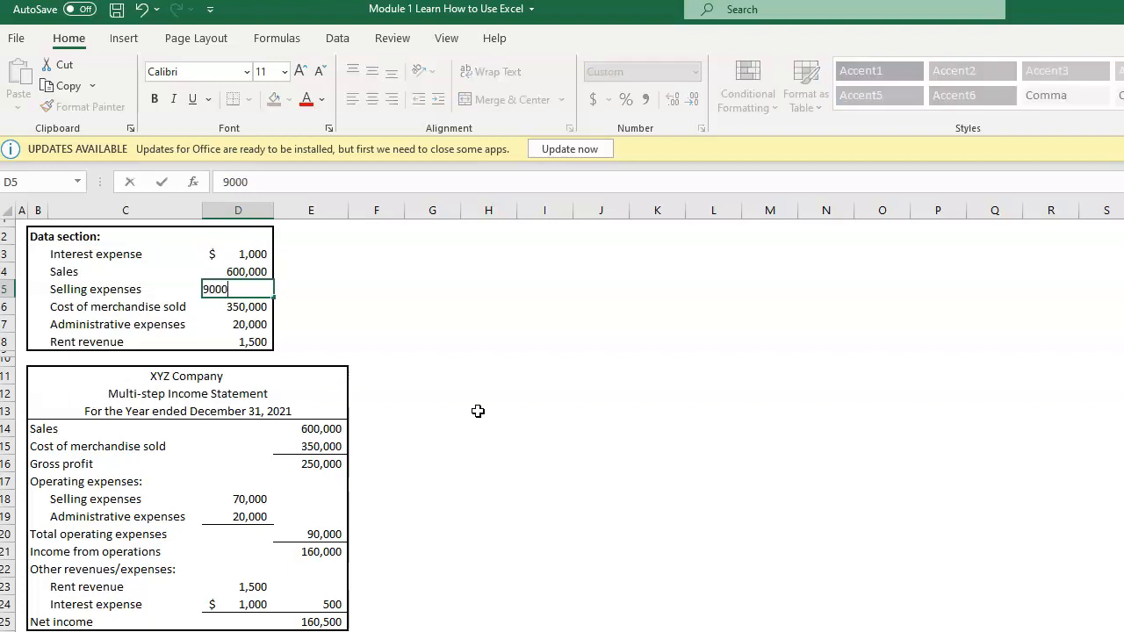
pyautogui.press('Return')
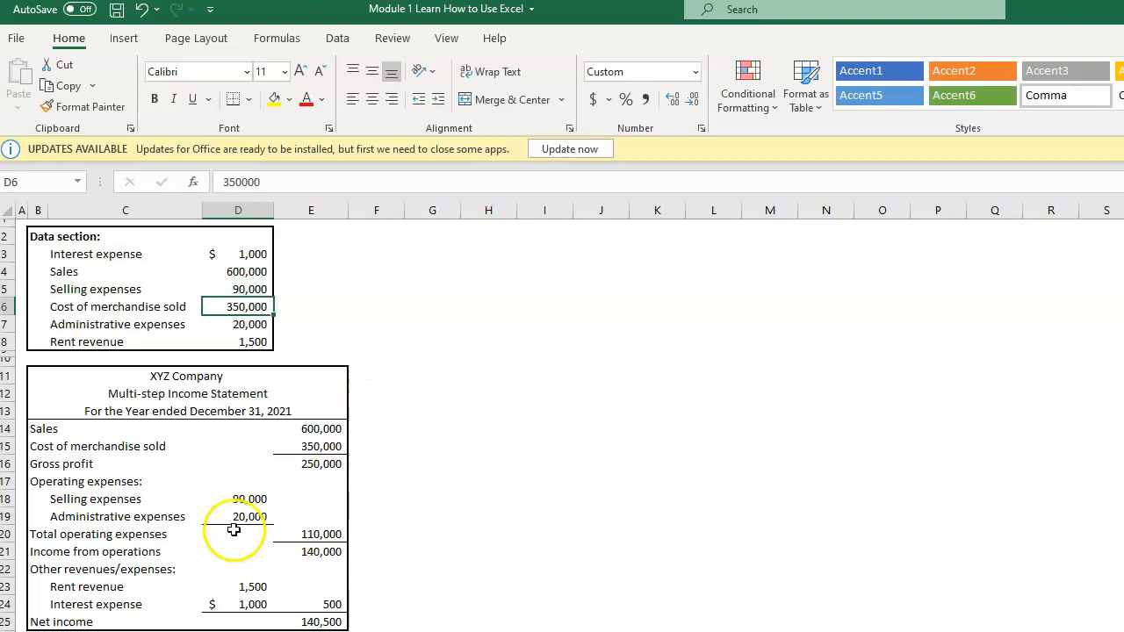
pyautogui.click(324, 620)
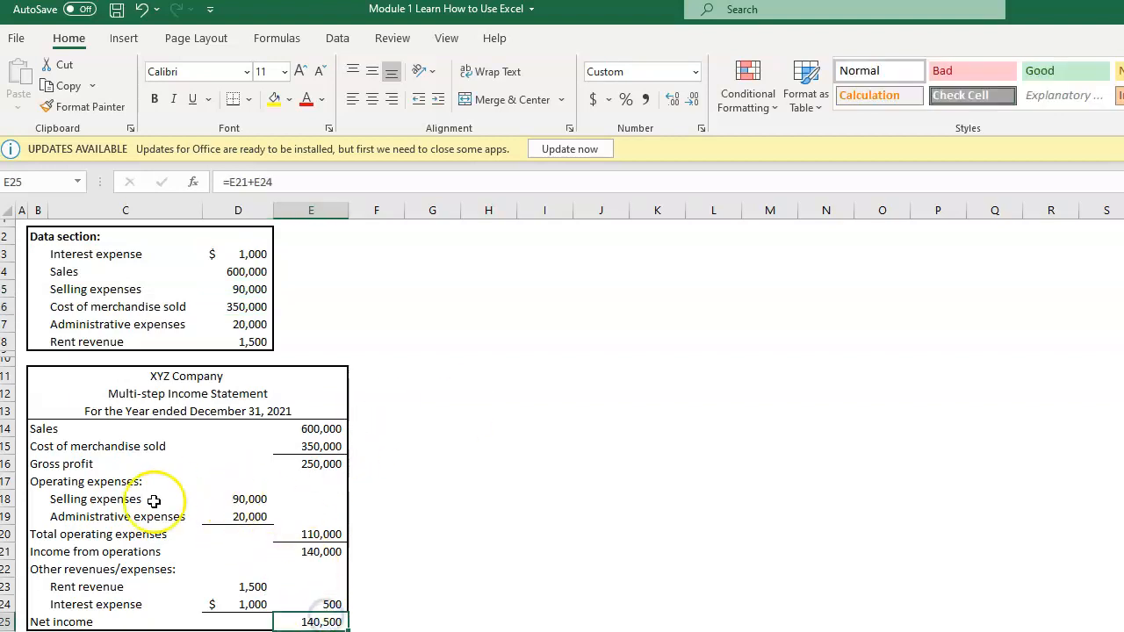
pyautogui.click(418, 552)
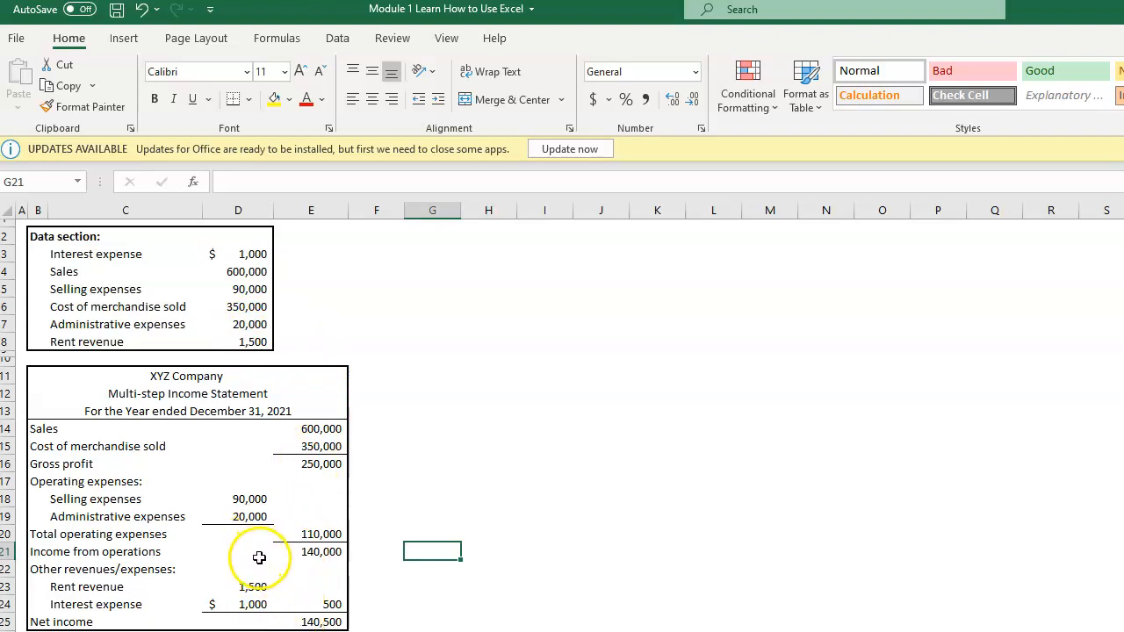
# Step: Change the font color of the data section amounts in D3:D8 to a light orange (Accent 2) shade
pyautogui.click(251, 307)
pyautogui.click(244, 254)
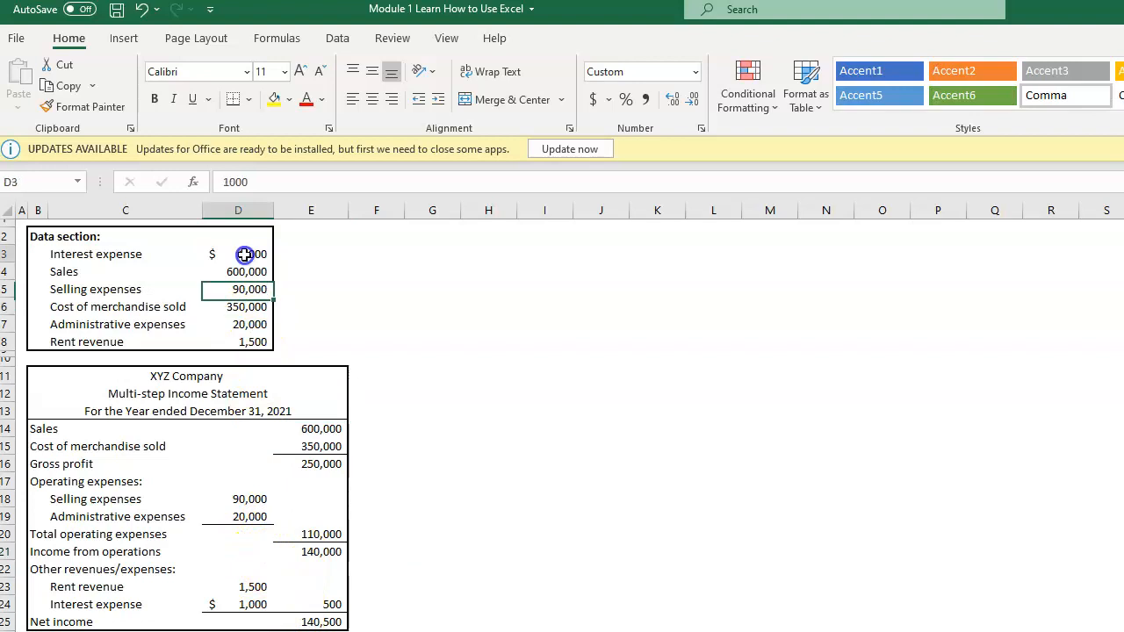
pyautogui.moveTo(244, 253); pyautogui.dragTo(243, 338)
pyautogui.click(289, 99)
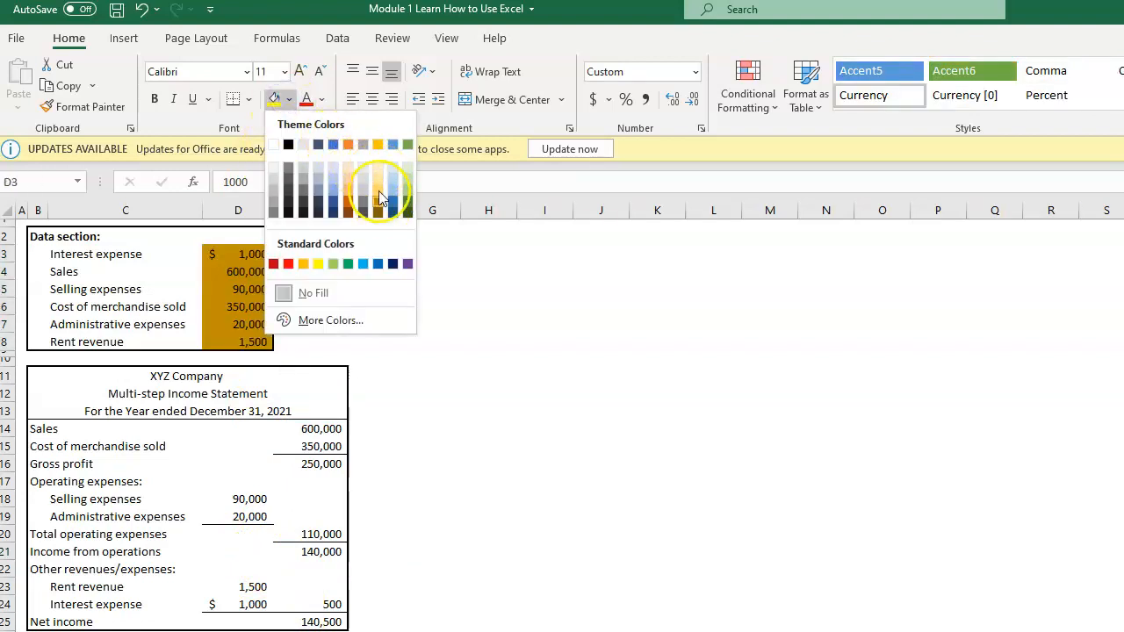
pyautogui.click(498, 268)
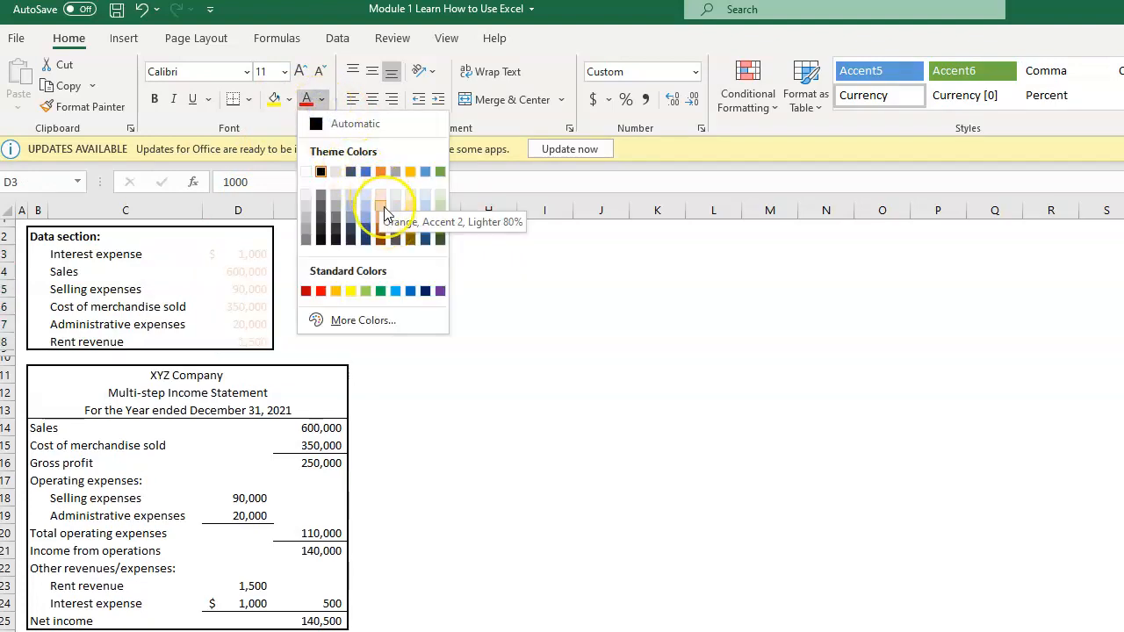
pyautogui.click(384, 213)
pyautogui.click(251, 283)
# Step: Make the data section amounts in D3:D8 bold
pyautogui.moveTo(234, 253); pyautogui.dragTo(225, 342)
pyautogui.click(152, 101)
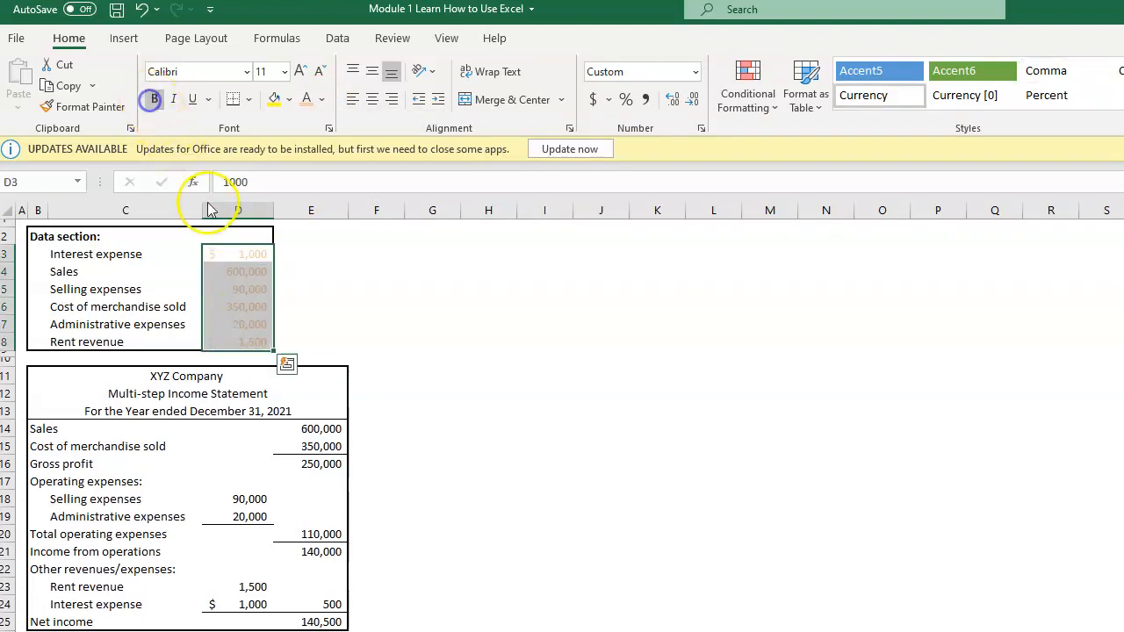
pyautogui.click(389, 343)
pyautogui.click(233, 259)
pyautogui.moveTo(232, 258); pyautogui.dragTo(230, 333)
pyautogui.click(389, 304)
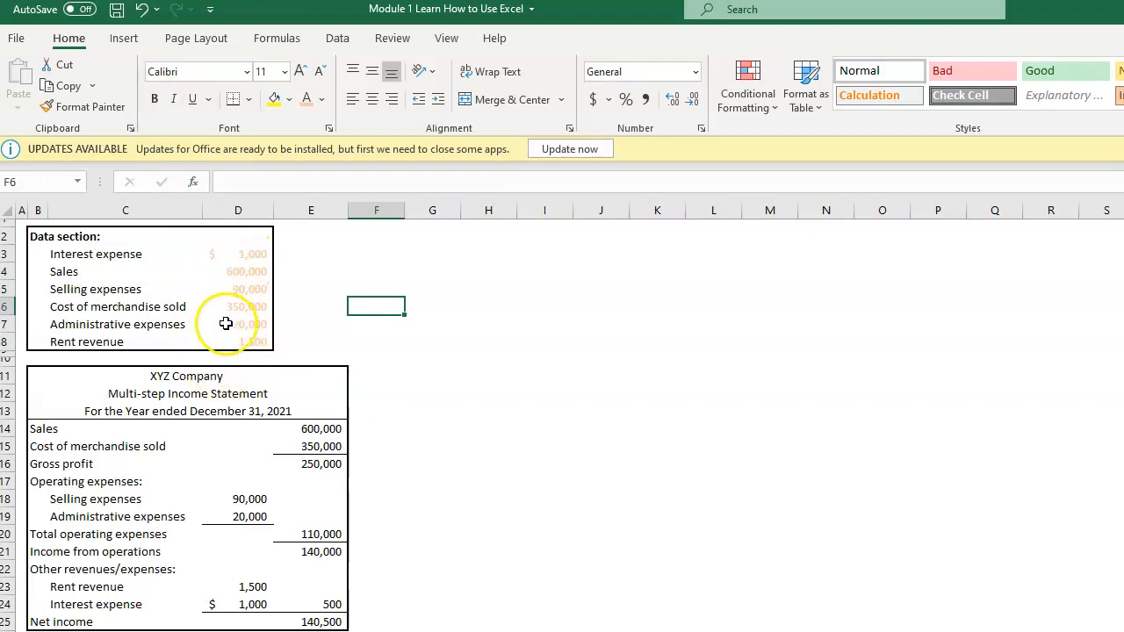
# Step: Format the income statement amounts in D14:E25 with a dark blue font color and bold
pyautogui.click(322, 445)
pyautogui.moveTo(316, 428); pyautogui.dragTo(260, 620)
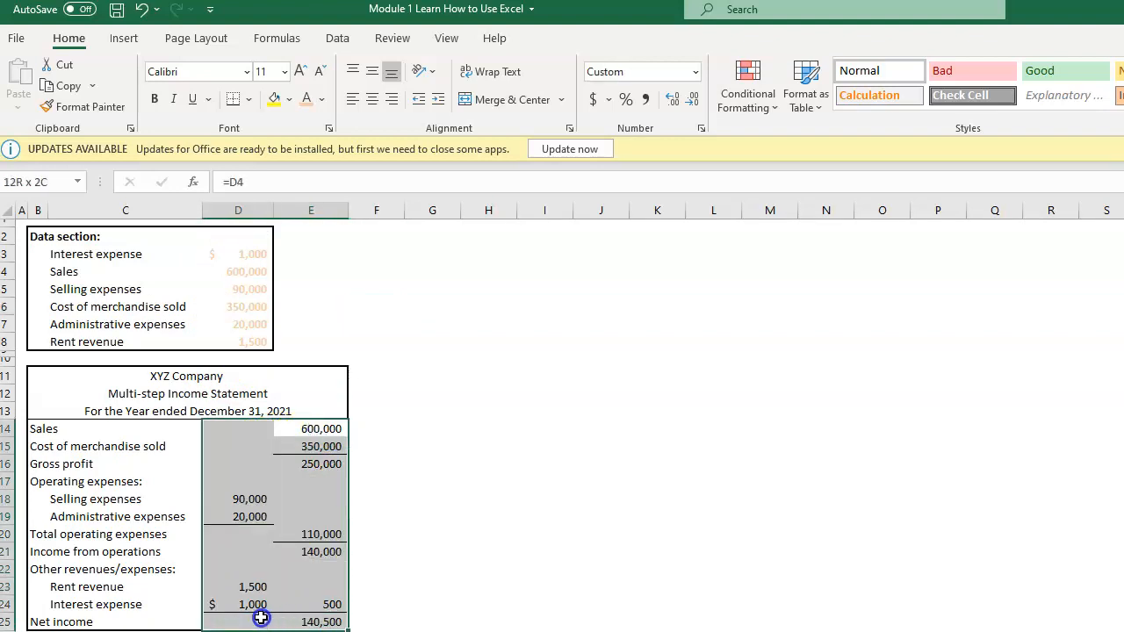
pyautogui.click(322, 100)
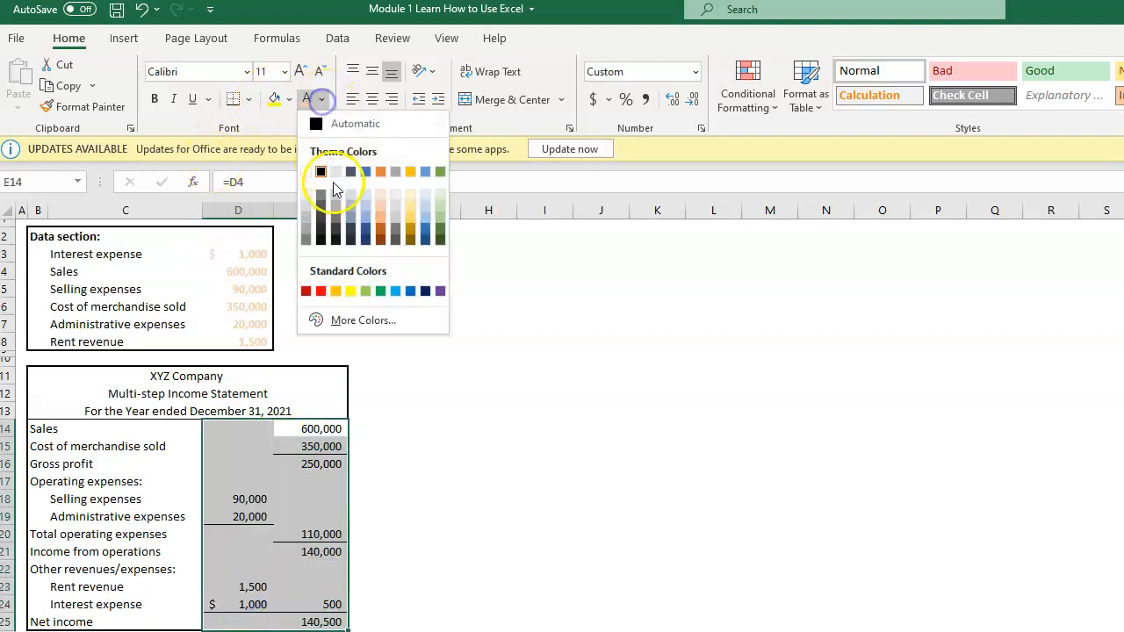
pyautogui.click(366, 230)
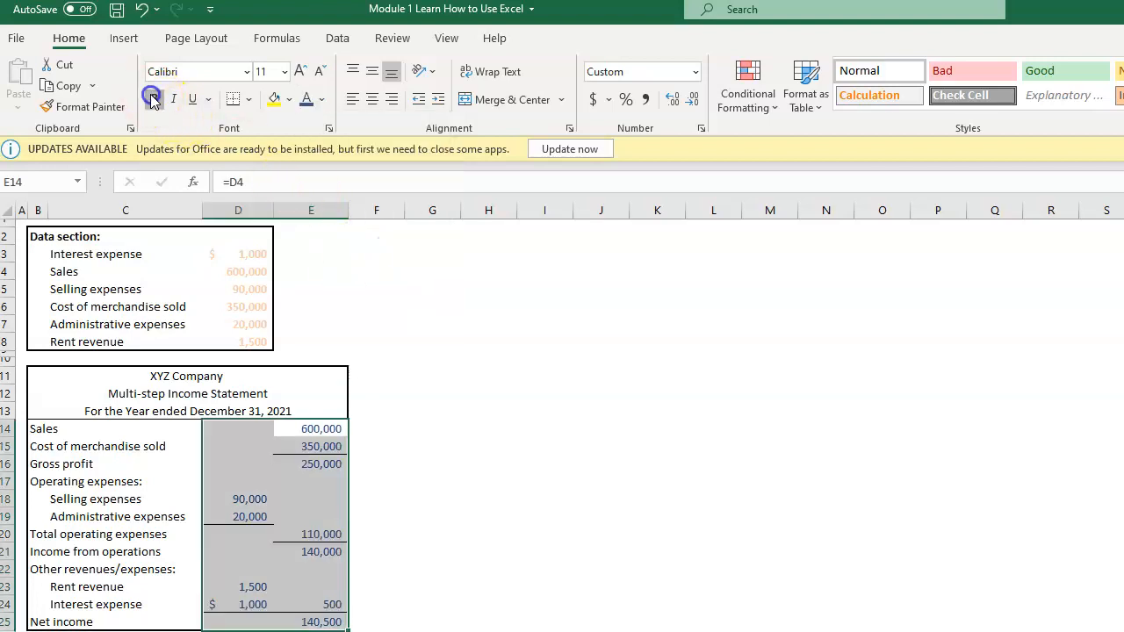
pyautogui.click(479, 409)
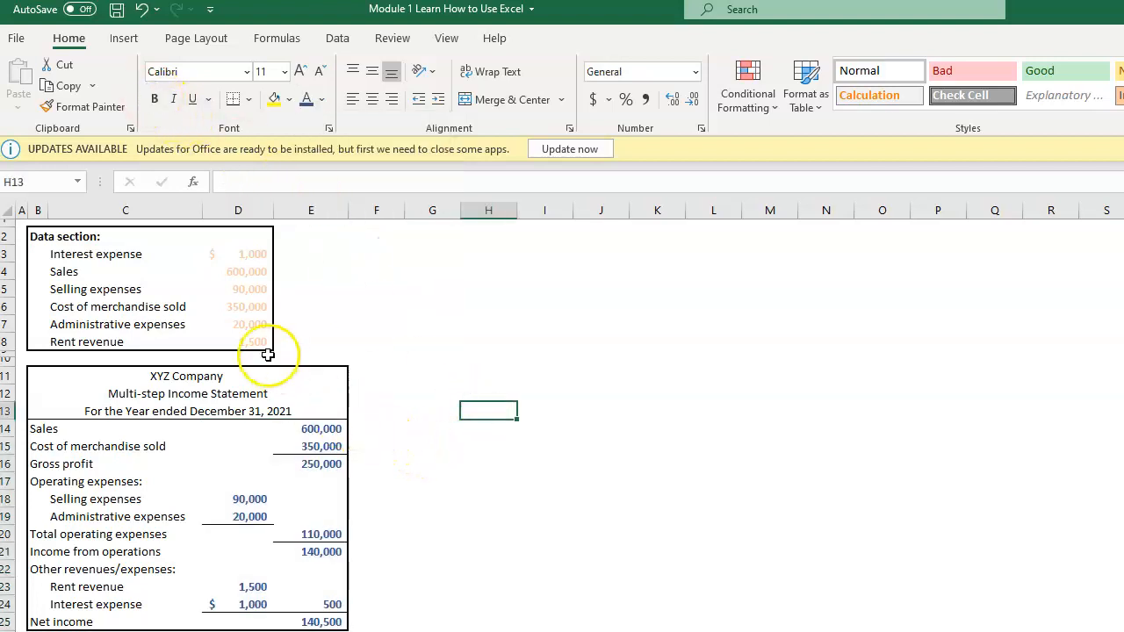